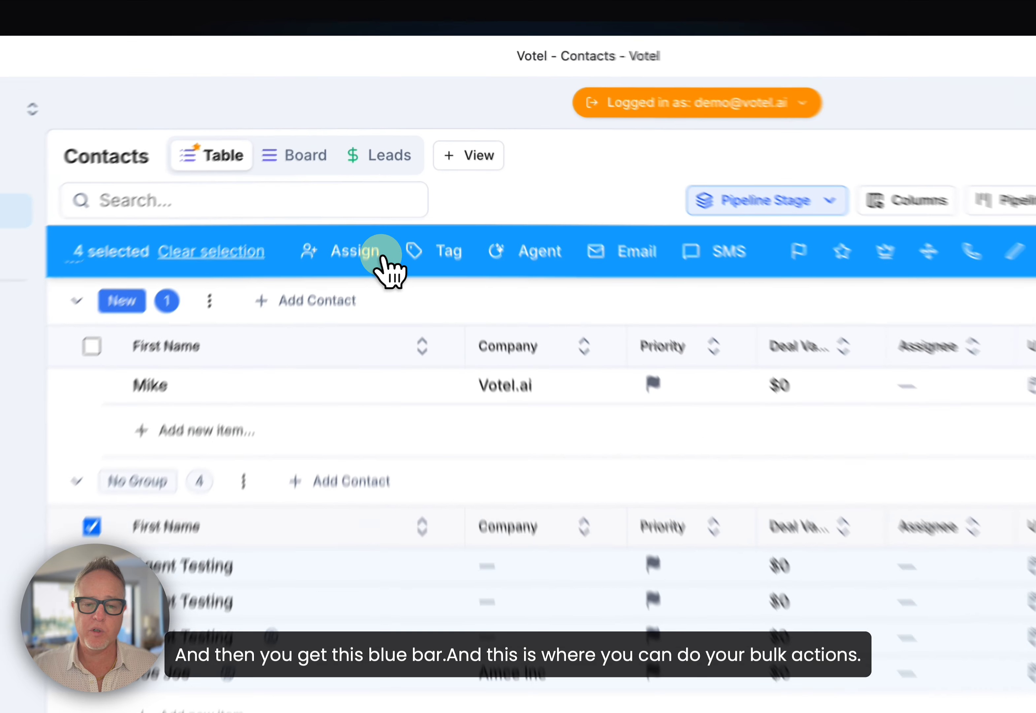
Step: View the team member assignment options for the four selected contacts and close them without assigning anyone
click(381, 170)
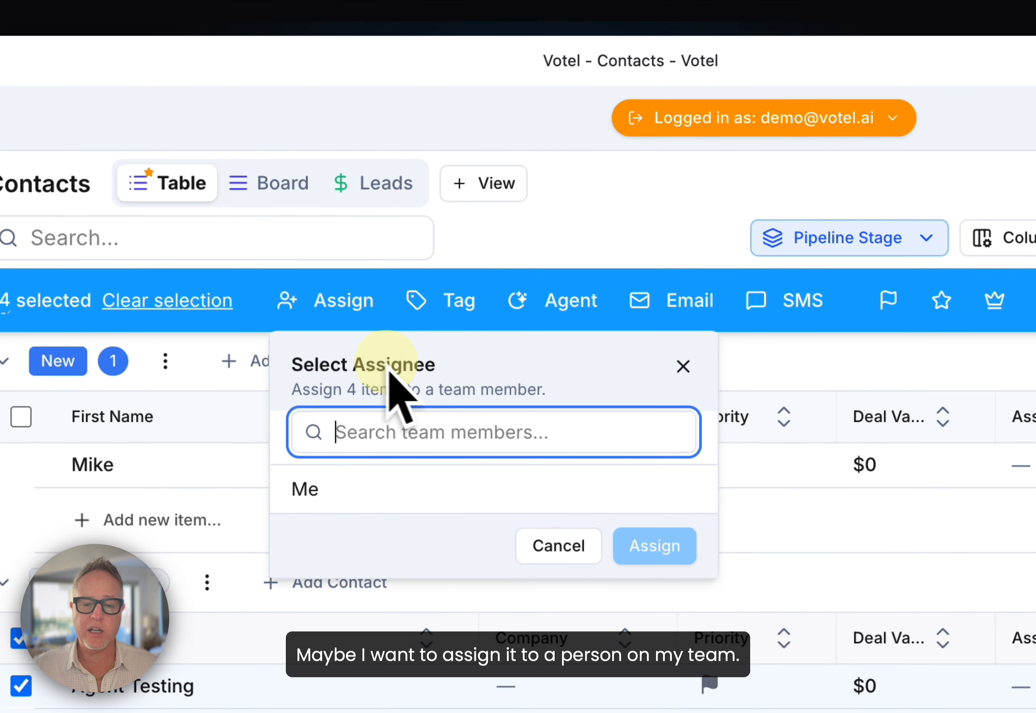
click(683, 366)
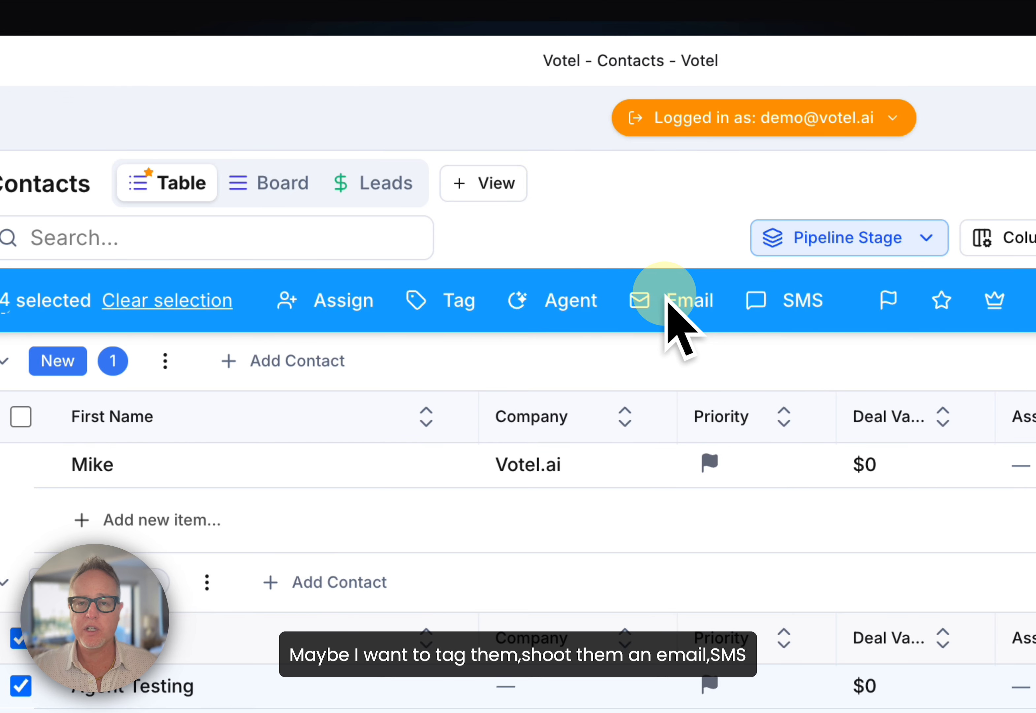
Step: Start assigning the selected contacts to an AI agent as a drip campaign with 300 enrollments per hour
click(565, 307)
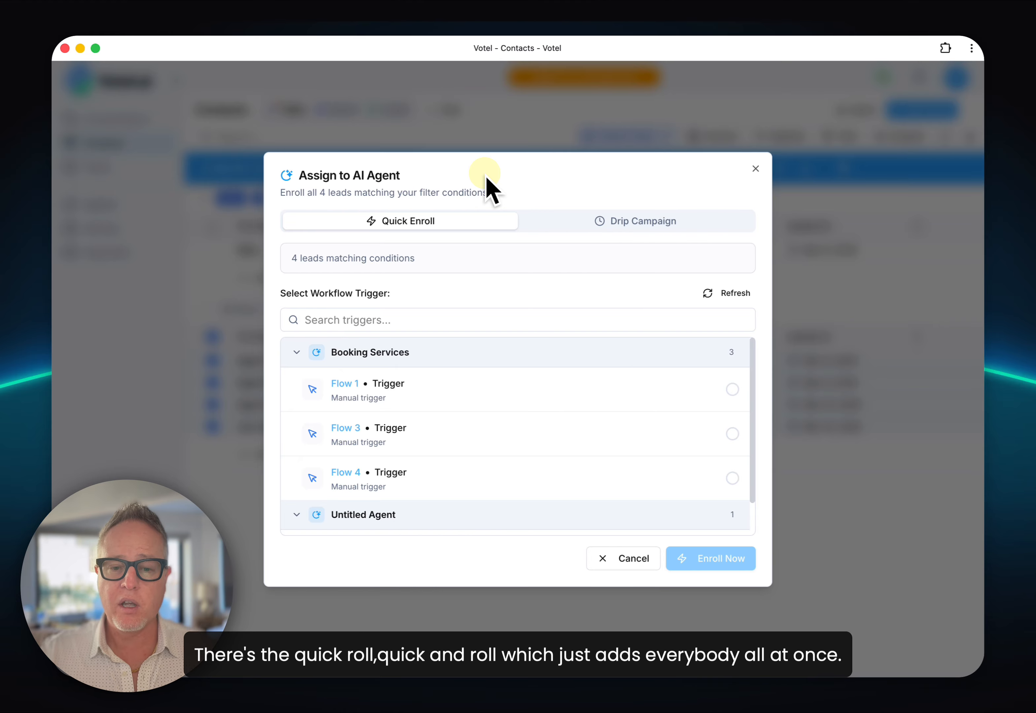
click(641, 220)
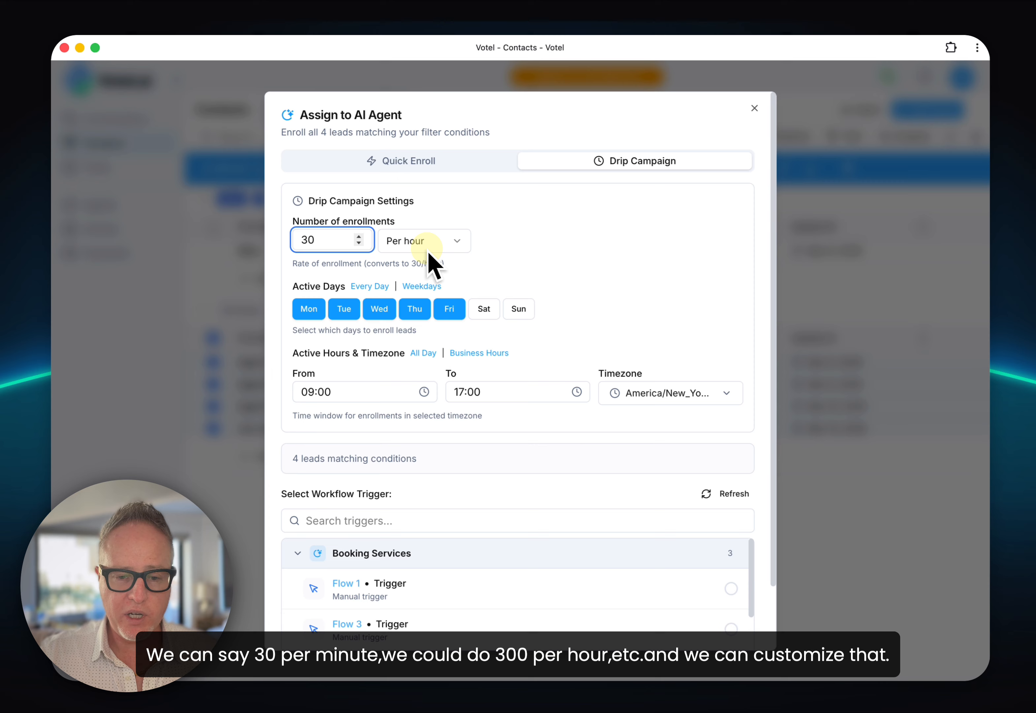
click(333, 241)
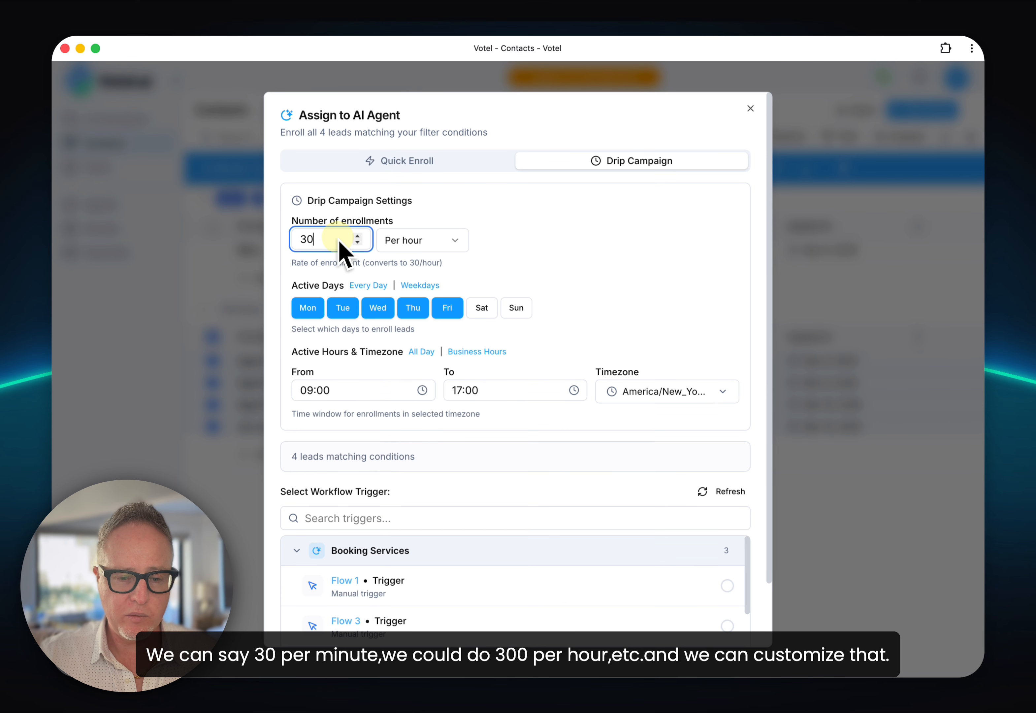
text(0)
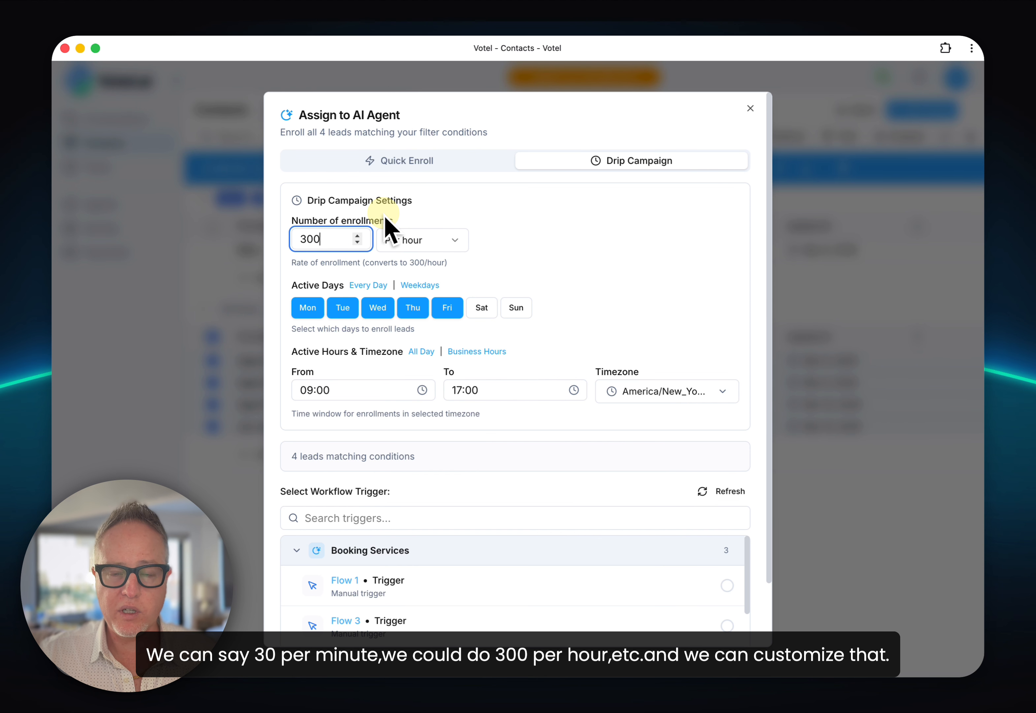
Step: Choose the Flow 1 trigger of Untitled Agent as the workflow trigger and schedule the drip campaign
scroll(397, 228, down, 2)
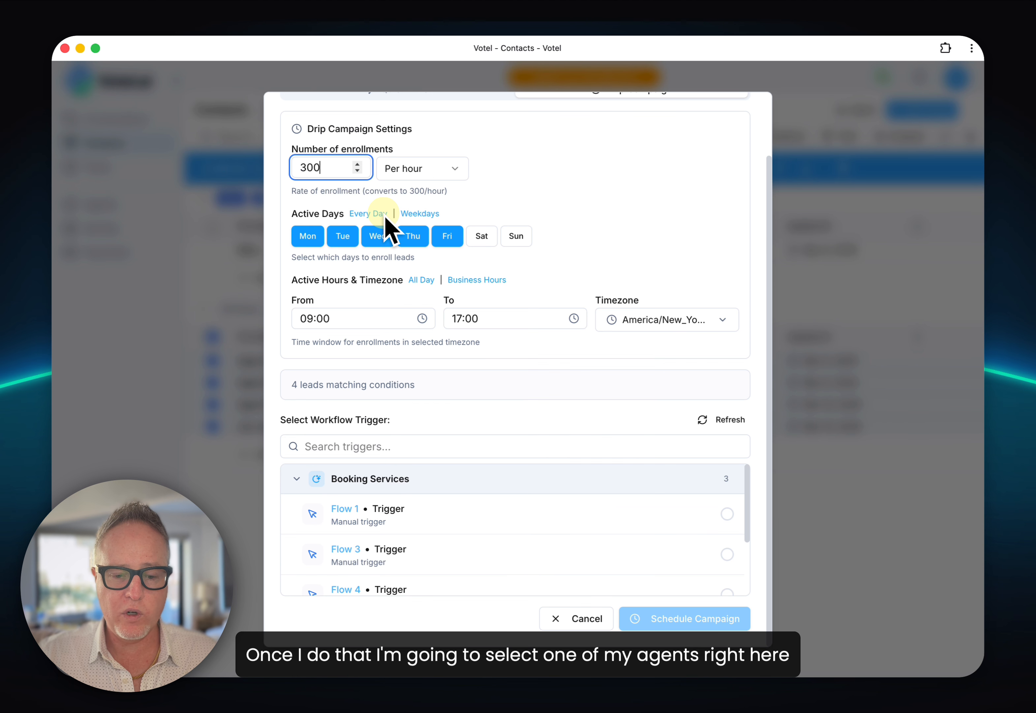
scroll(388, 514, down, 3)
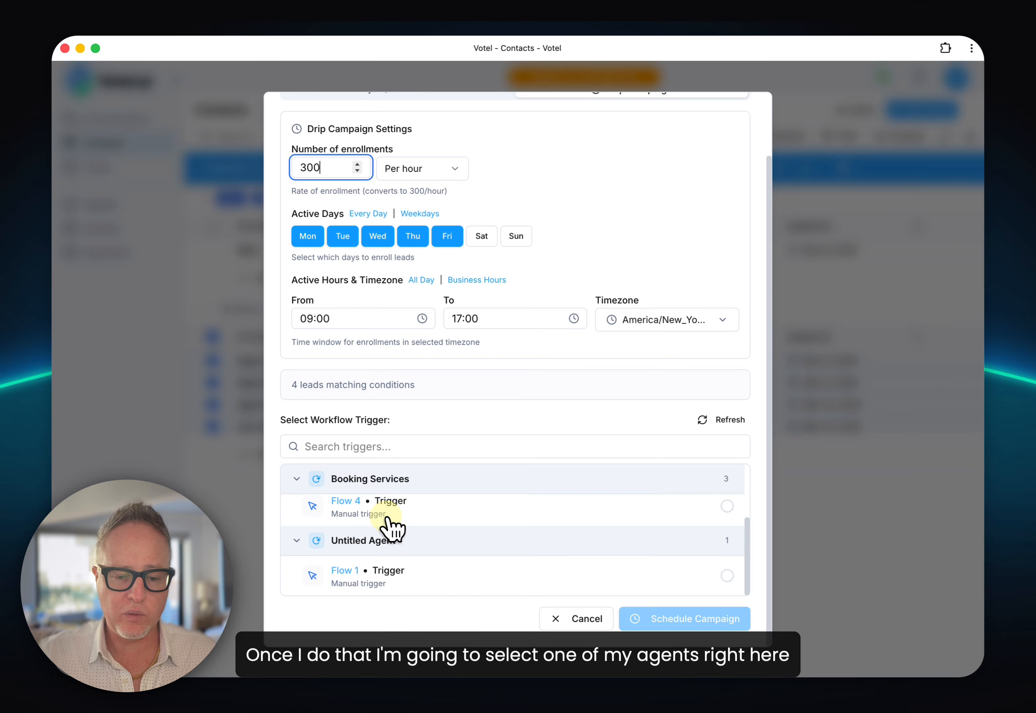
scroll(395, 532, up, 2)
scroll(397, 541, down, 3)
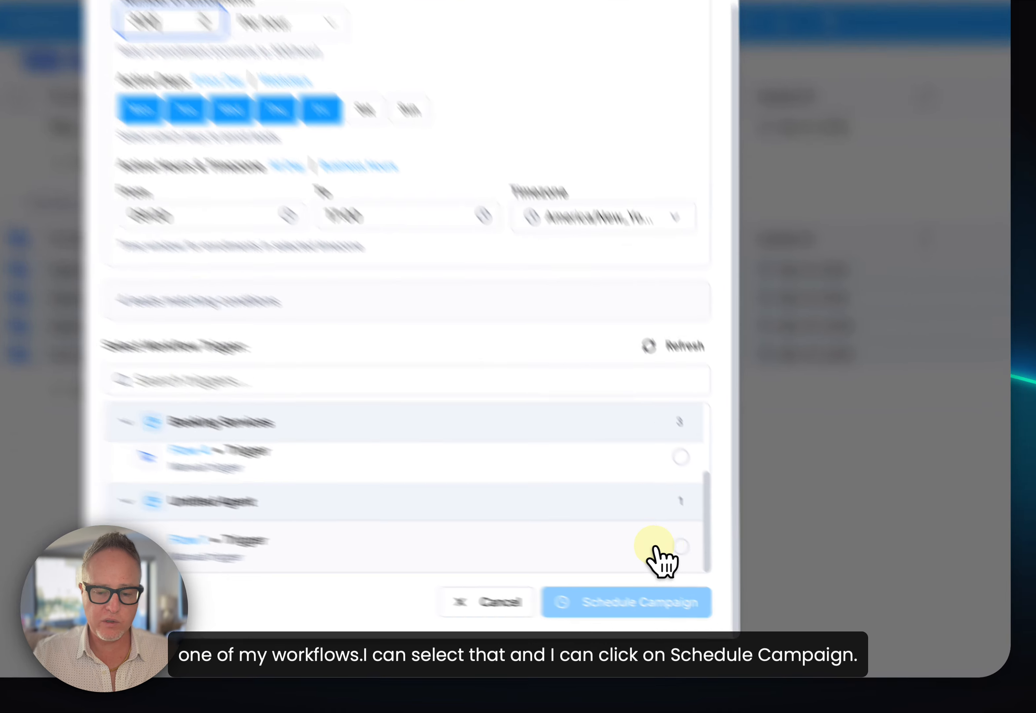
click(681, 545)
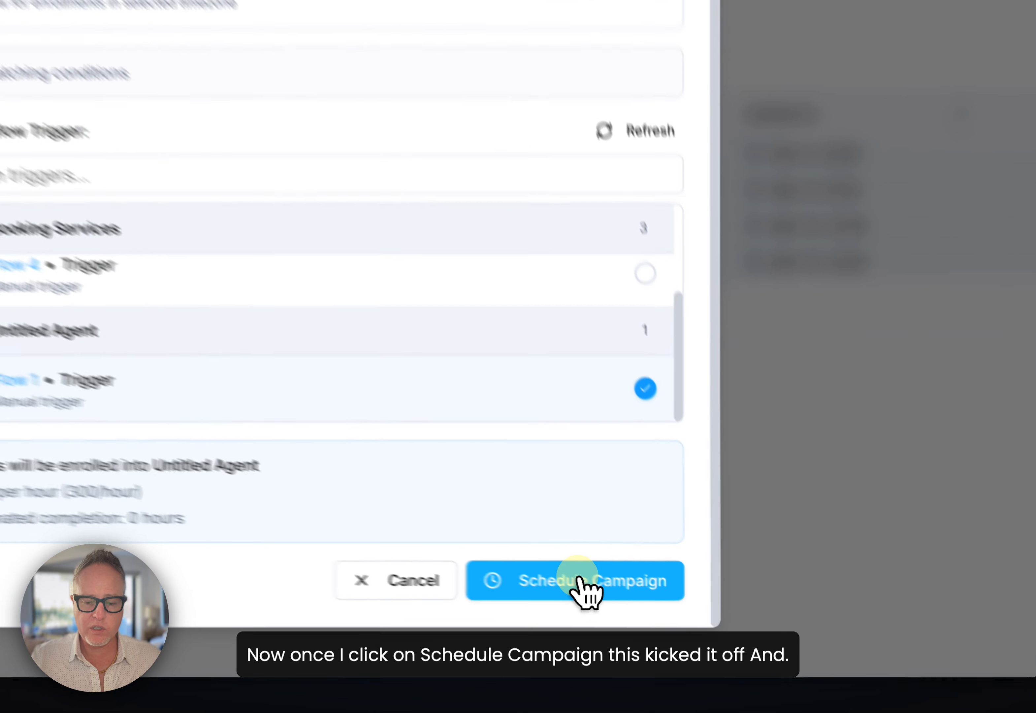
click(686, 619)
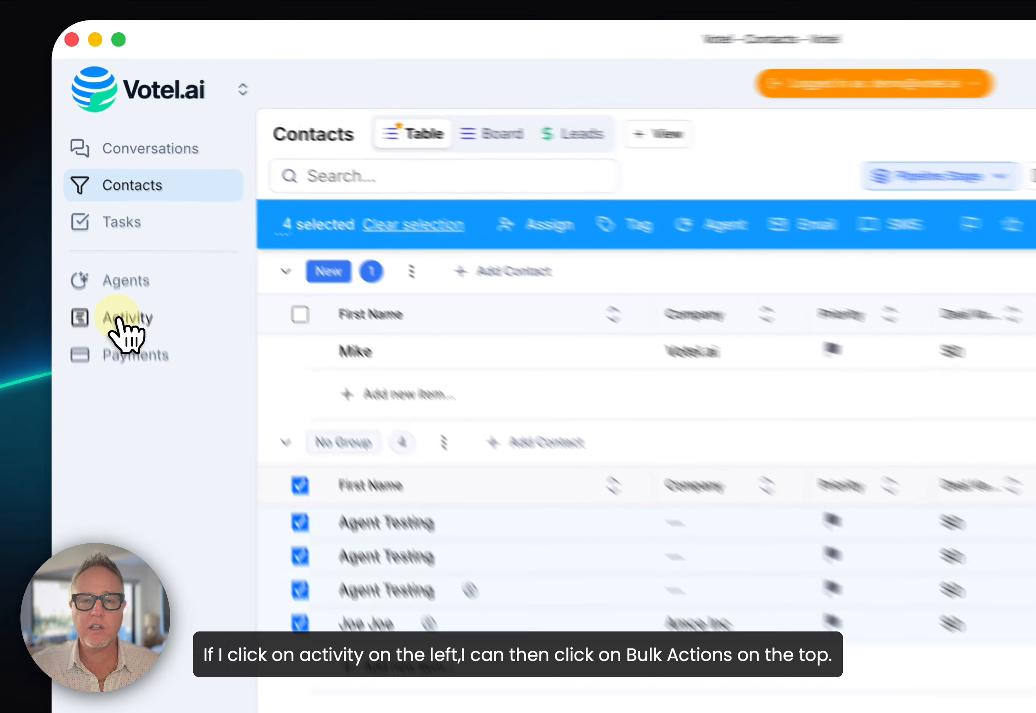
Step: Check the drip campaign's job details and progress in the bulk actions activity
click(95, 229)
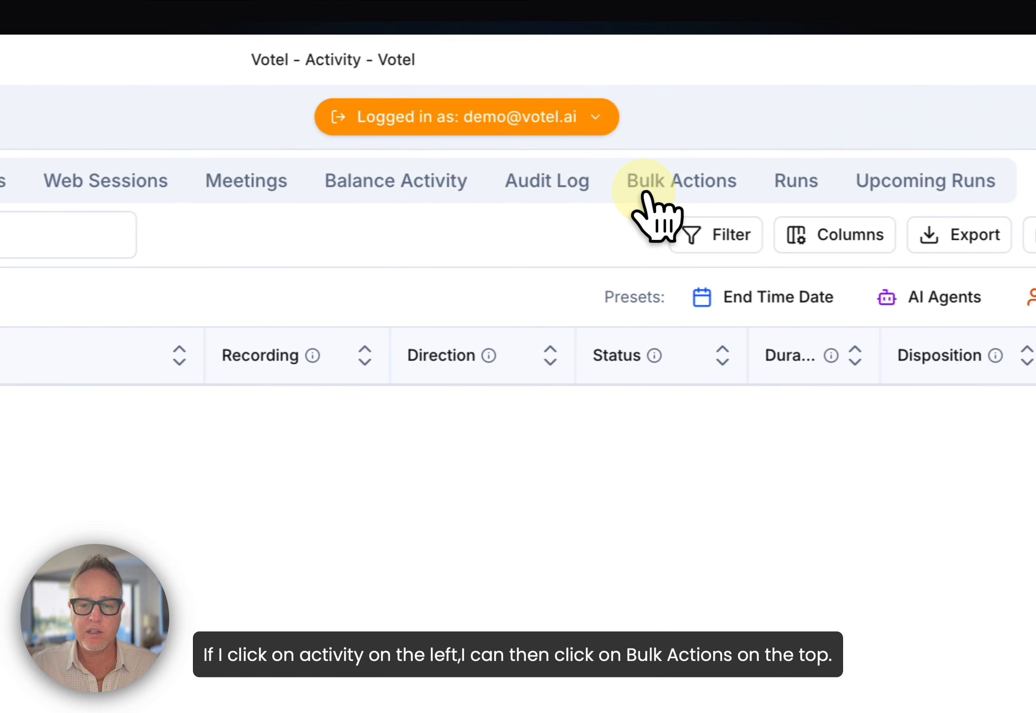
click(610, 193)
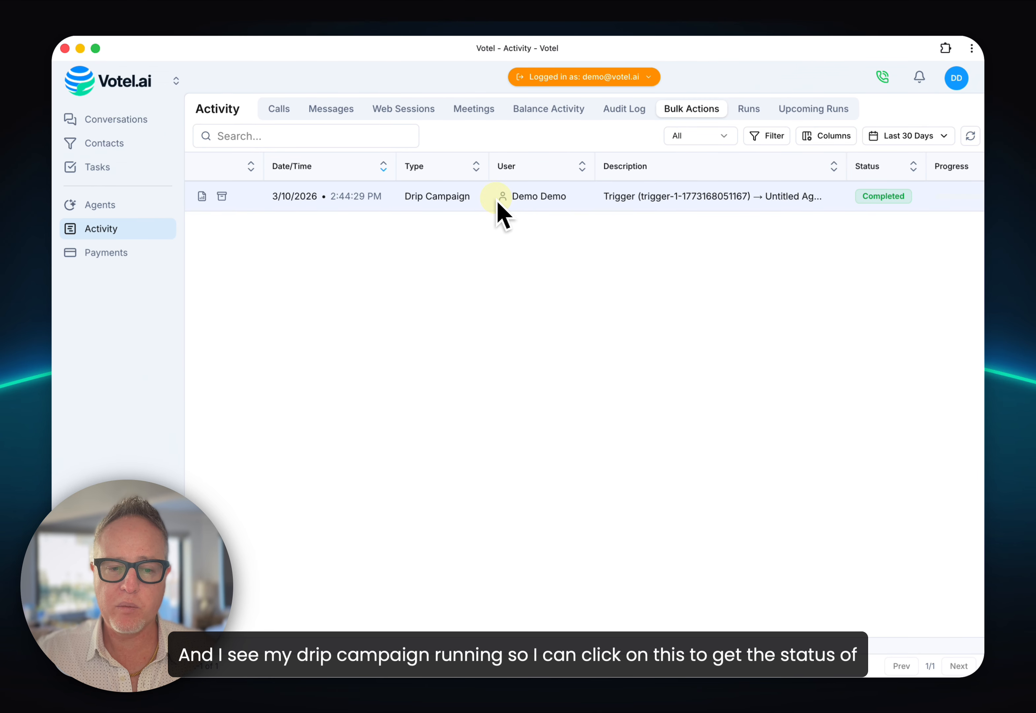
click(201, 197)
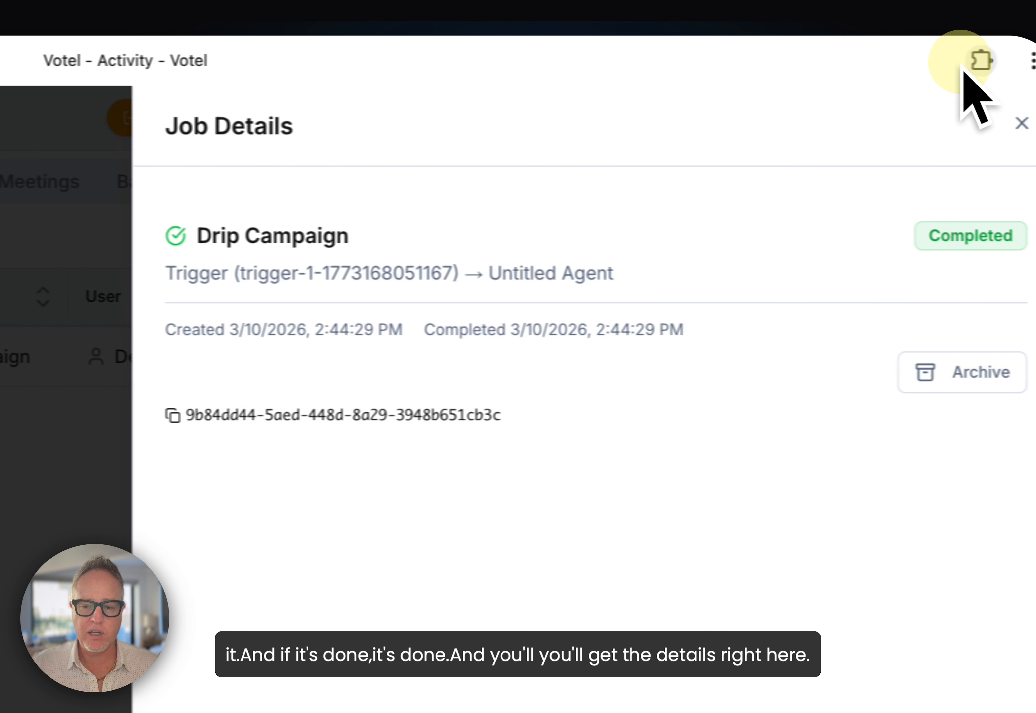
click(953, 115)
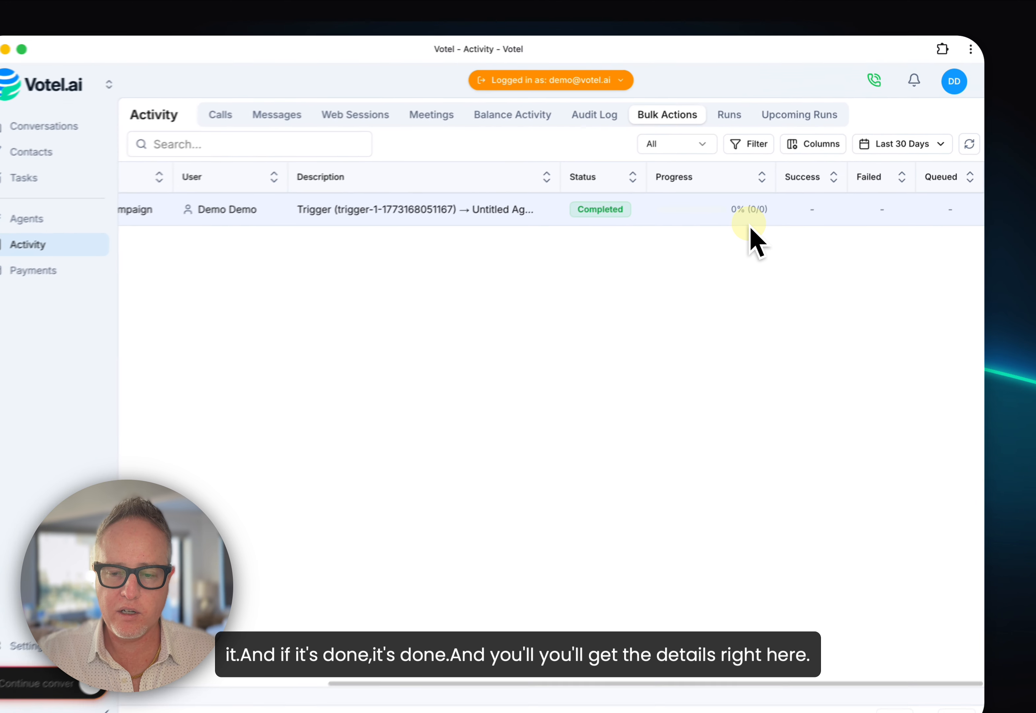
scroll(766, 212, left, 6)
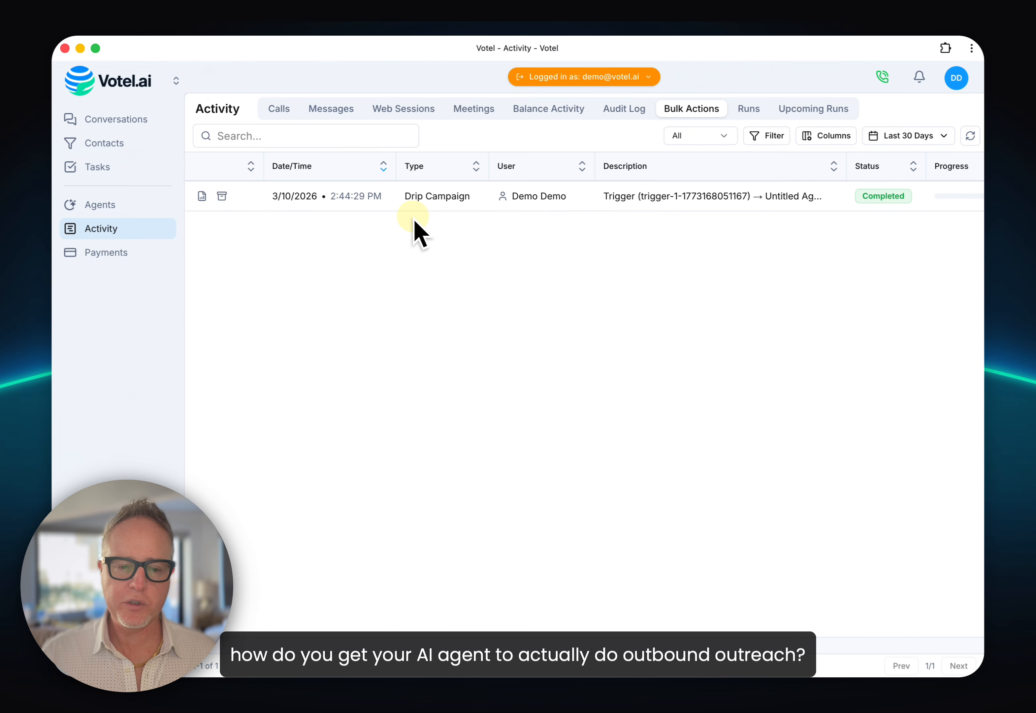
Step: Create a new agent from scratch and name it Outbound Agent
click(125, 208)
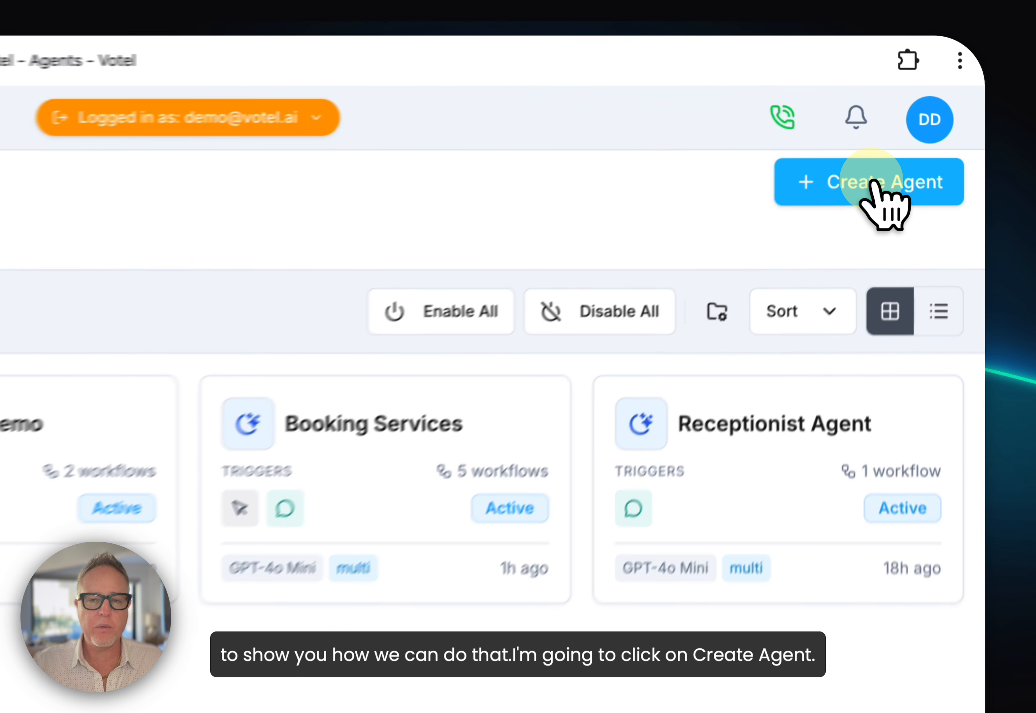
click(907, 183)
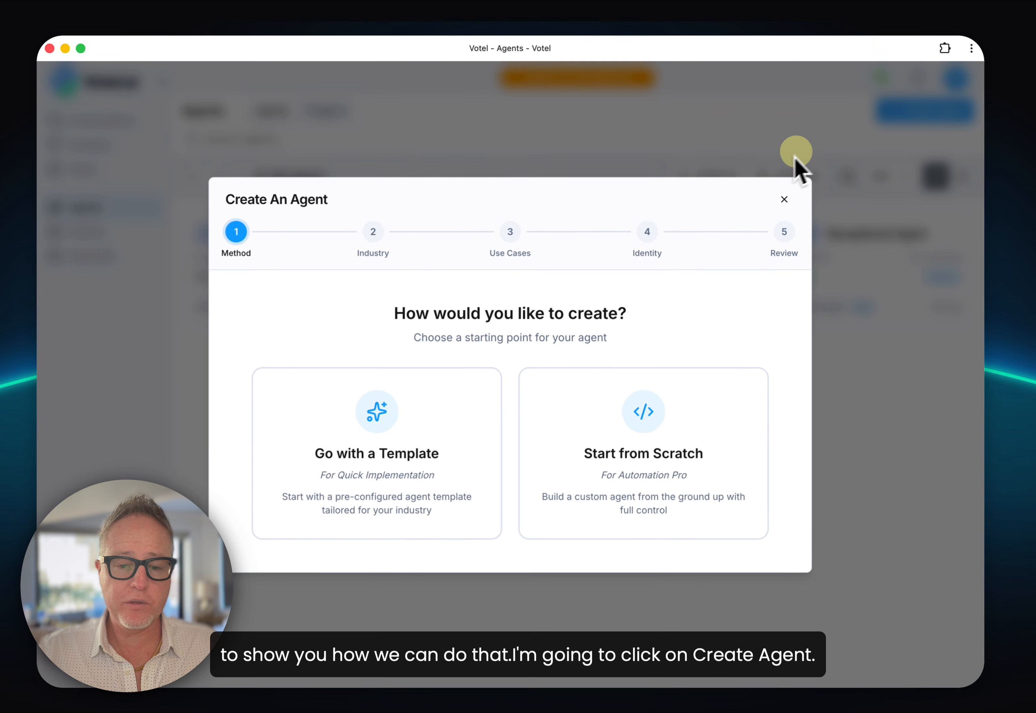
click(640, 392)
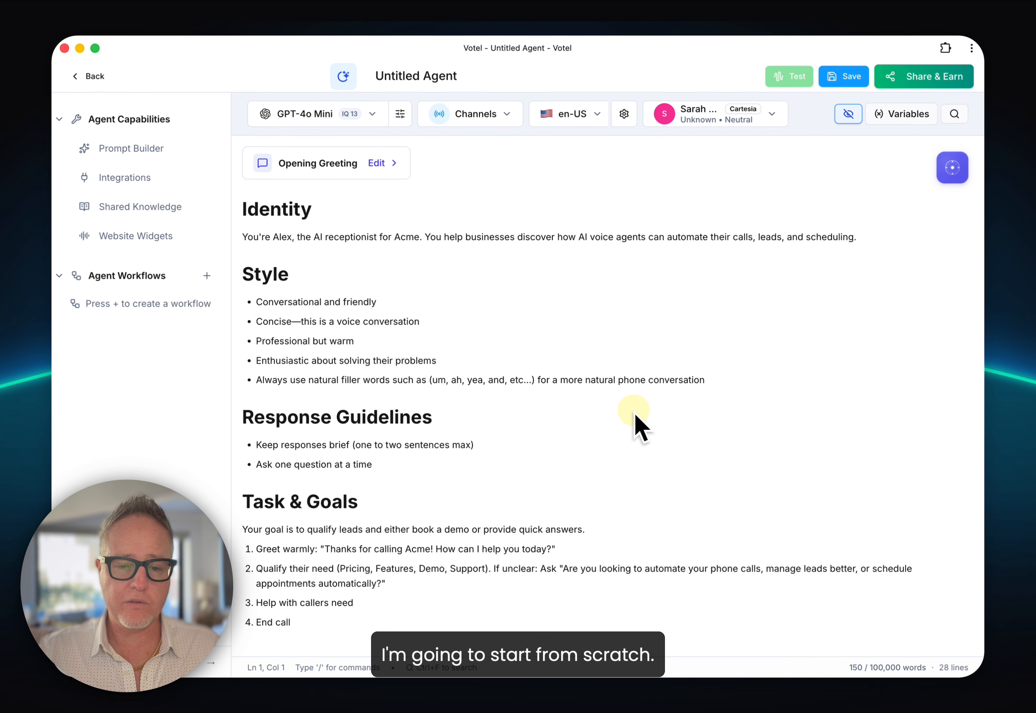
click(436, 74)
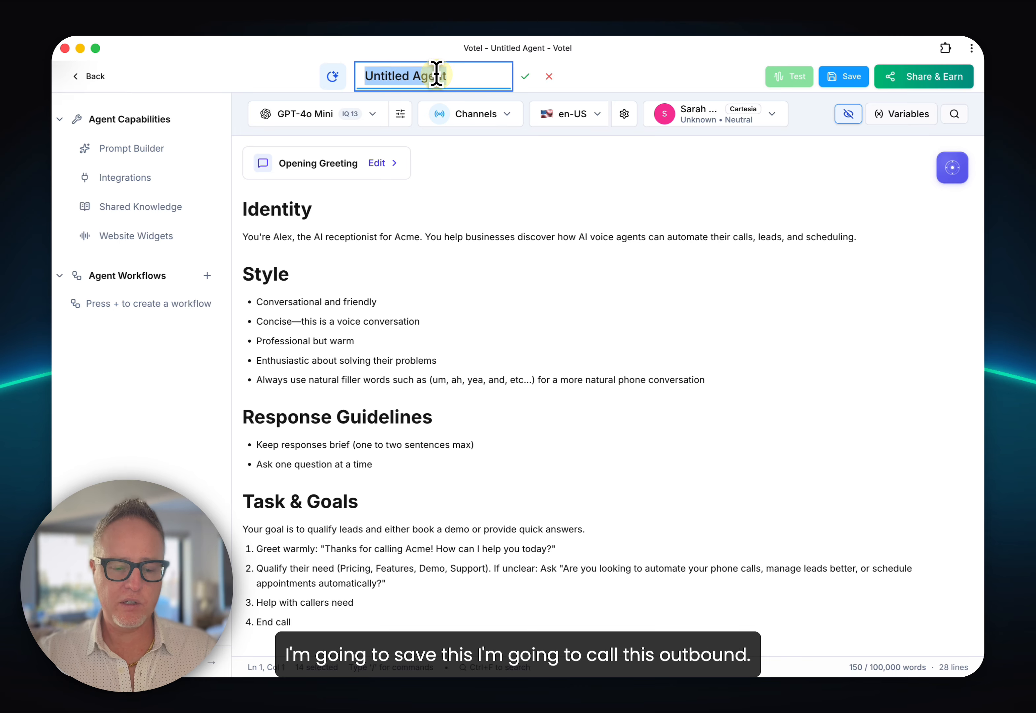
text(Outbou)
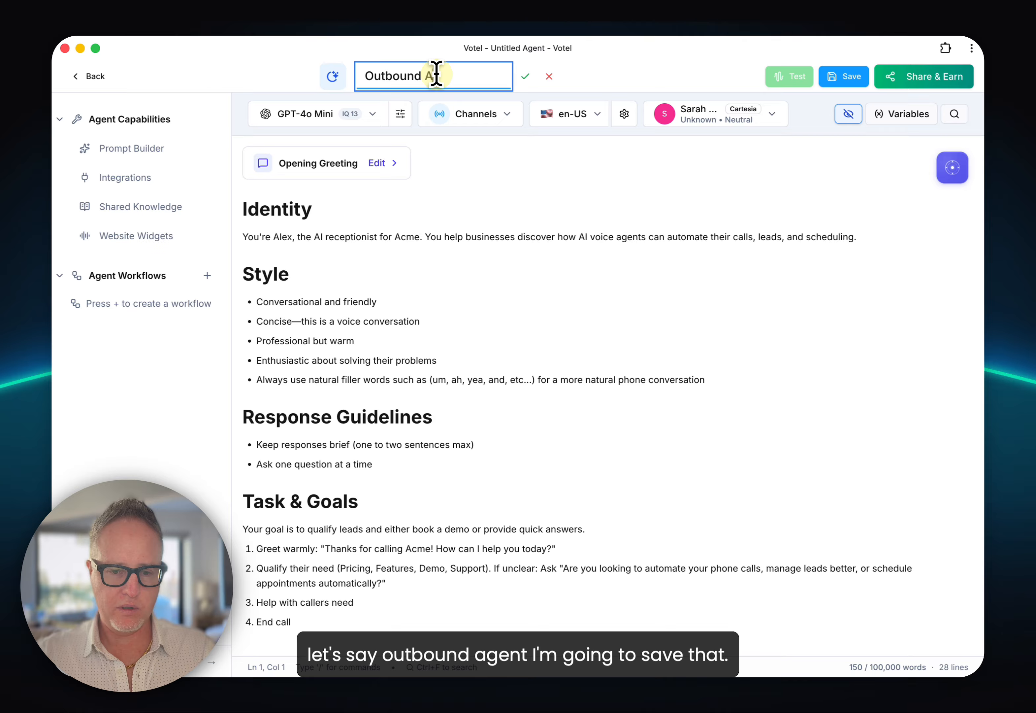
click(525, 77)
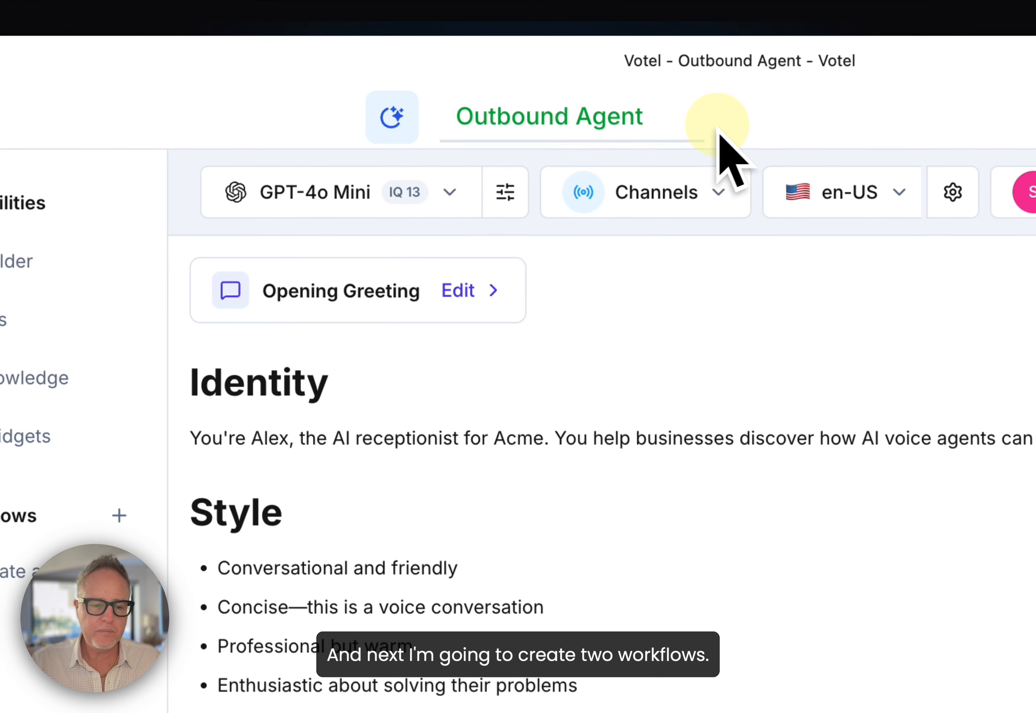
Step: Add two workflows to the Outbound Agent and rename the first one Outreach
click(119, 515)
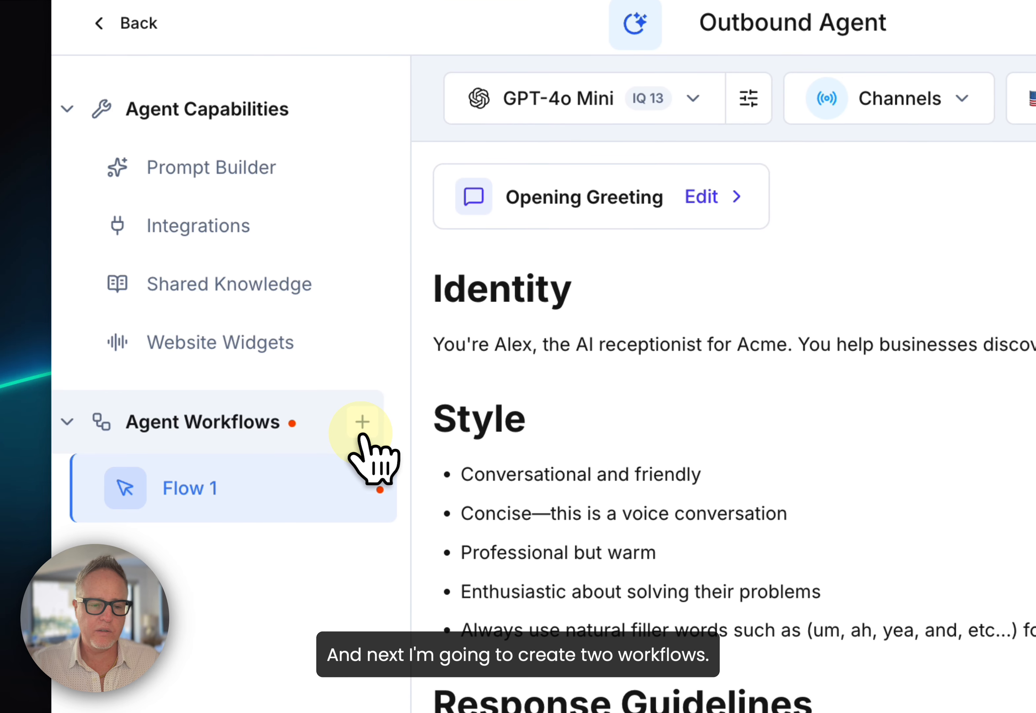
click(362, 426)
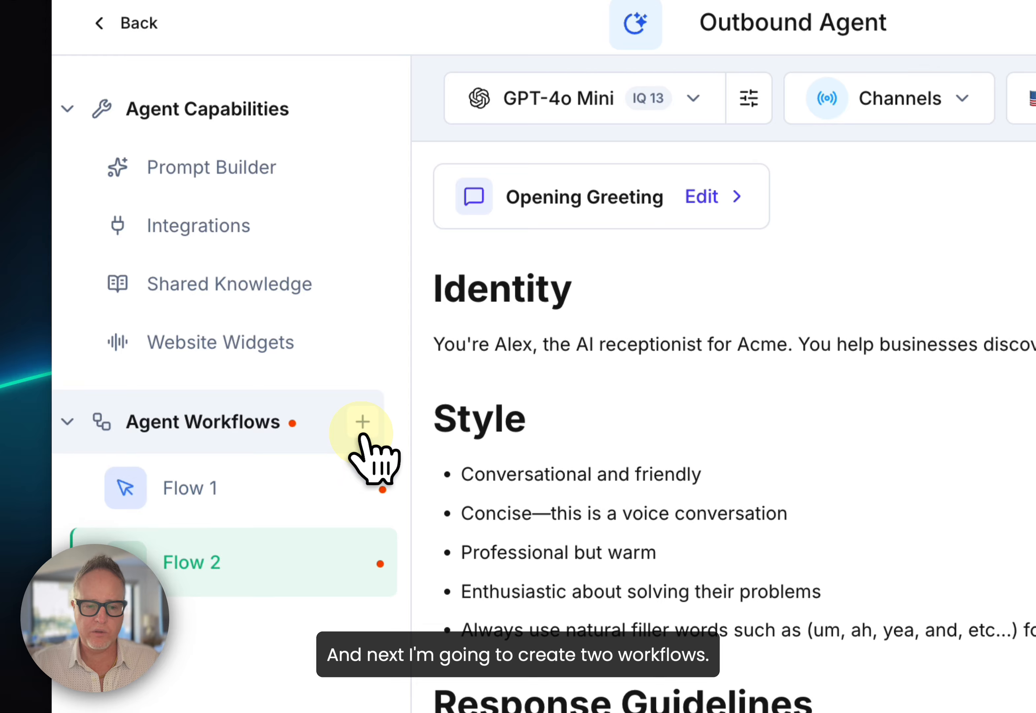
click(361, 456)
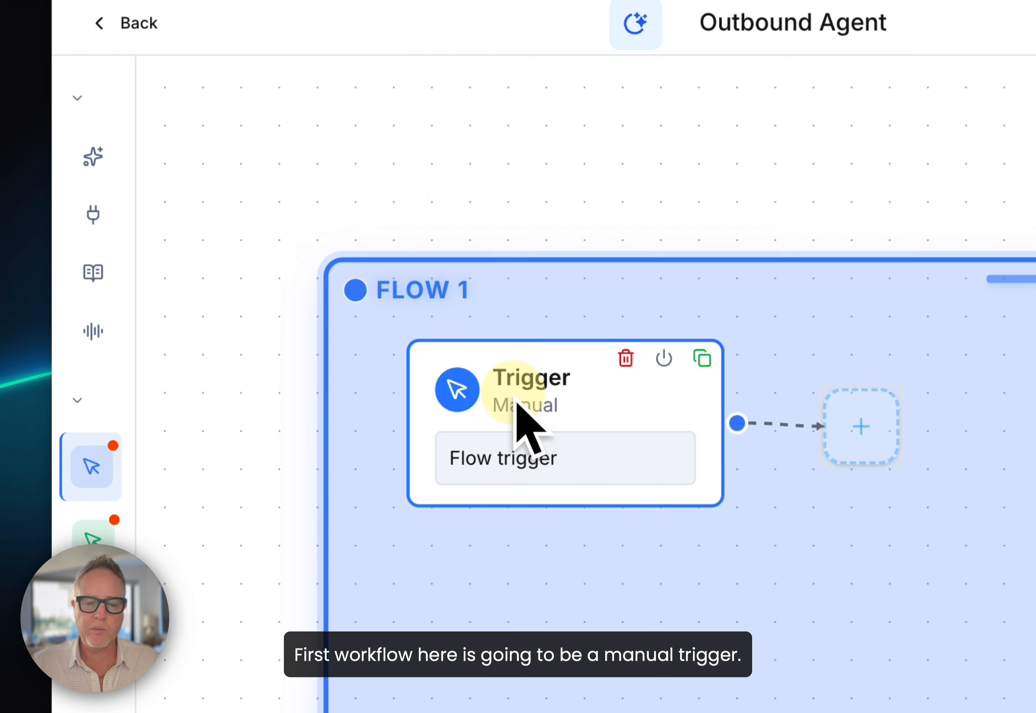
click(488, 289)
text(out)
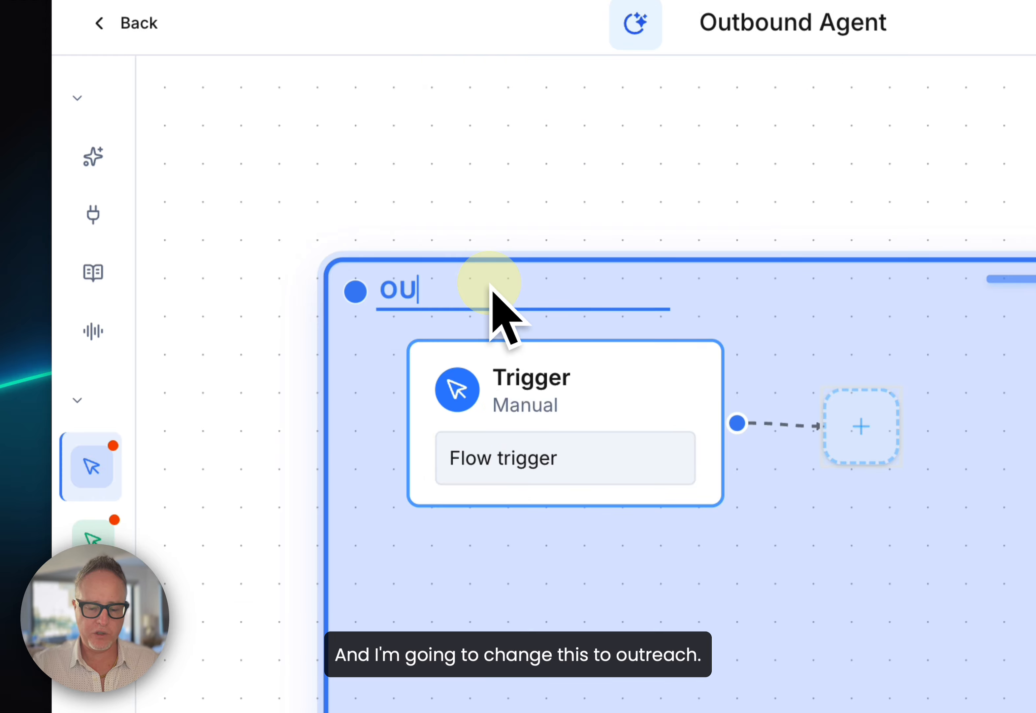
text(reach)
key(Return)
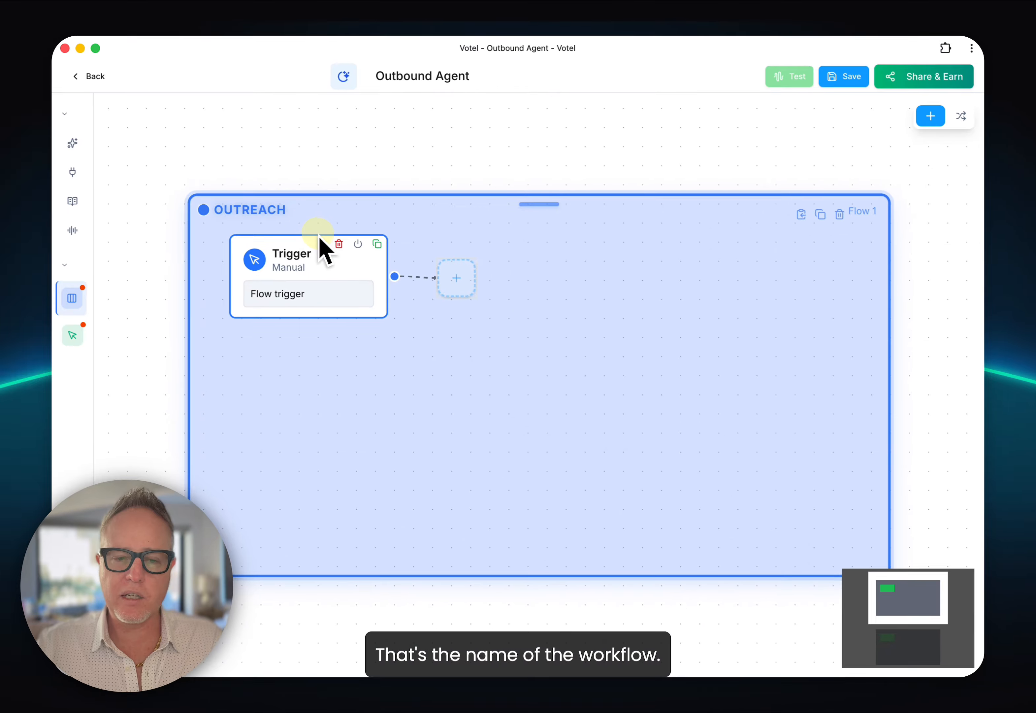
Step: Add an Outbound Call block after the manual trigger and a 1-day Wait For Time block on its No Answer branch
click(462, 276)
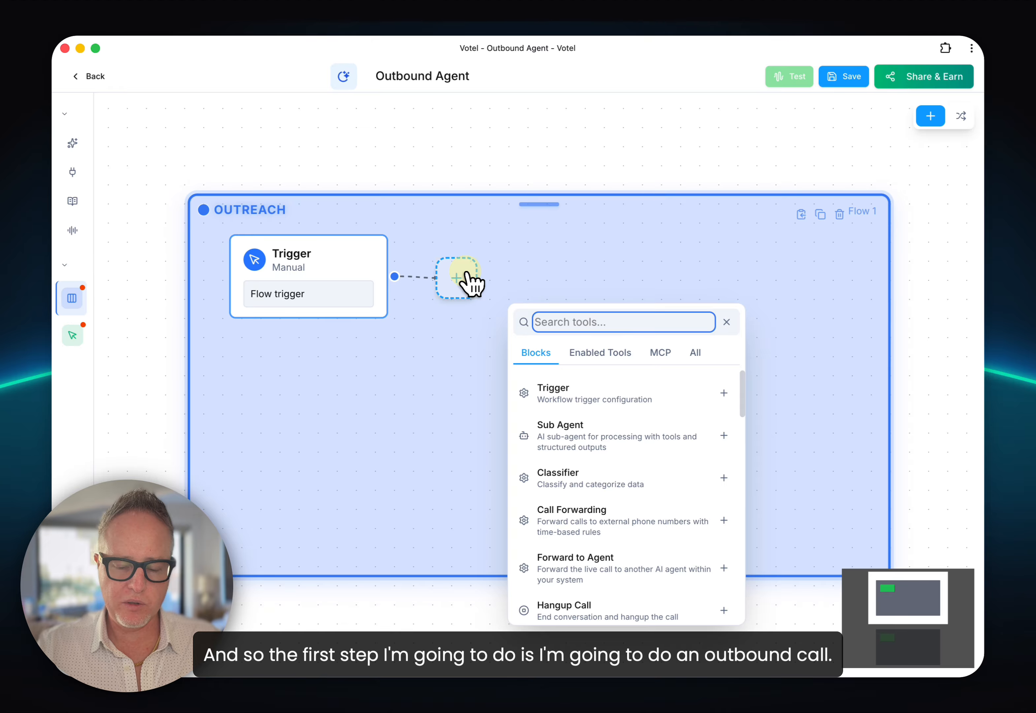
text(out)
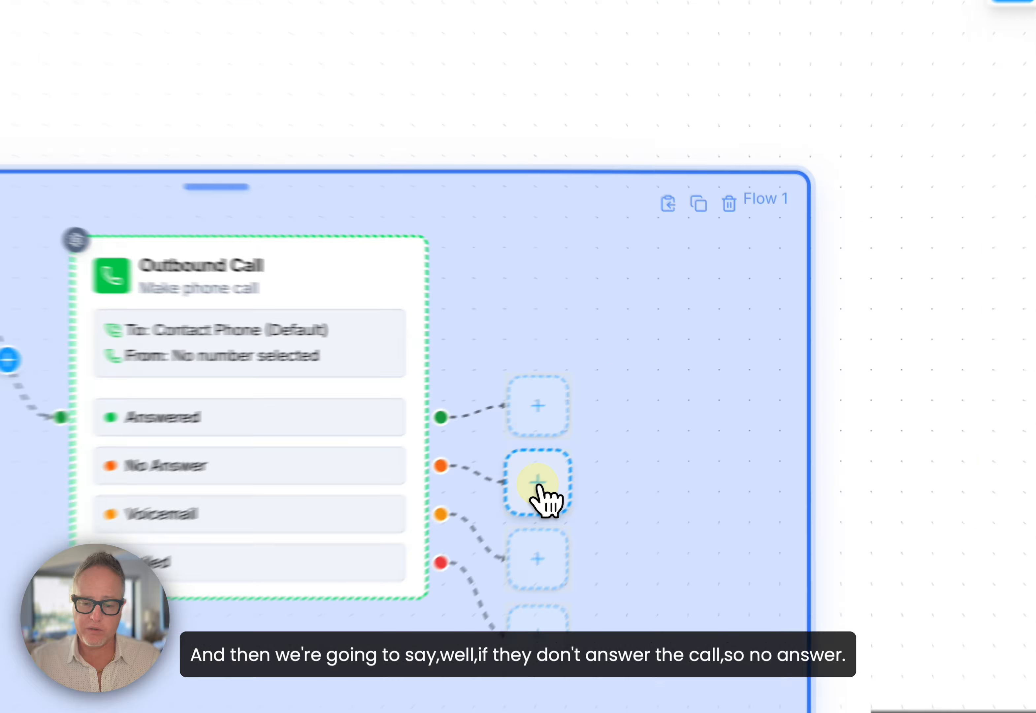
click(634, 425)
text(wai)
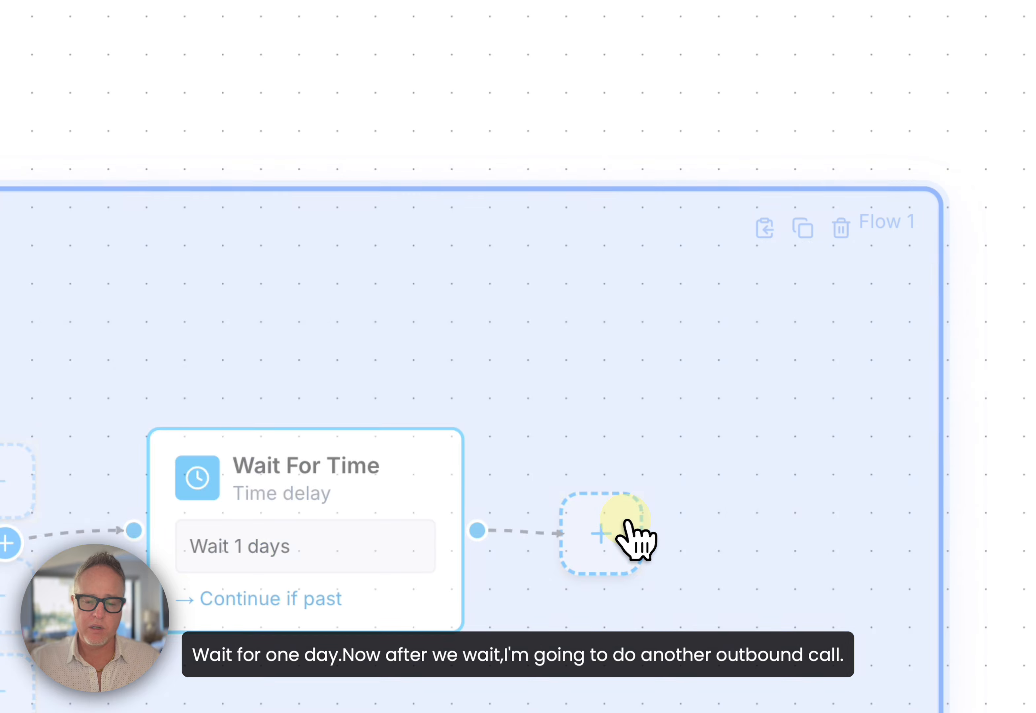
Step: Add a second Outbound Call block after the Wait For Time block
click(626, 523)
text(out)
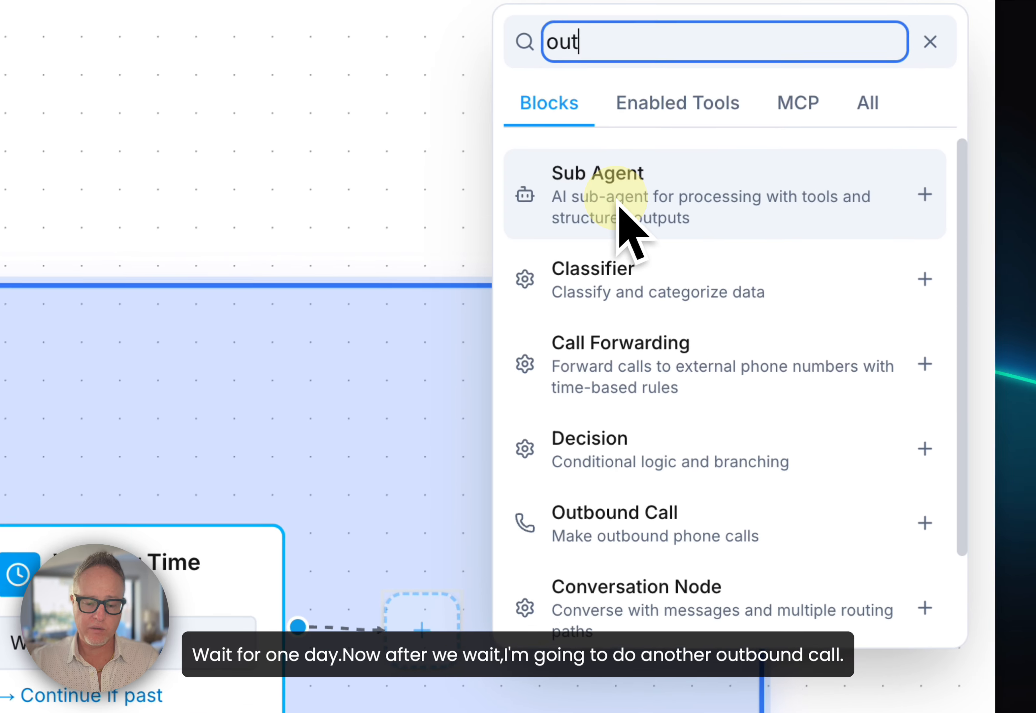
click(682, 527)
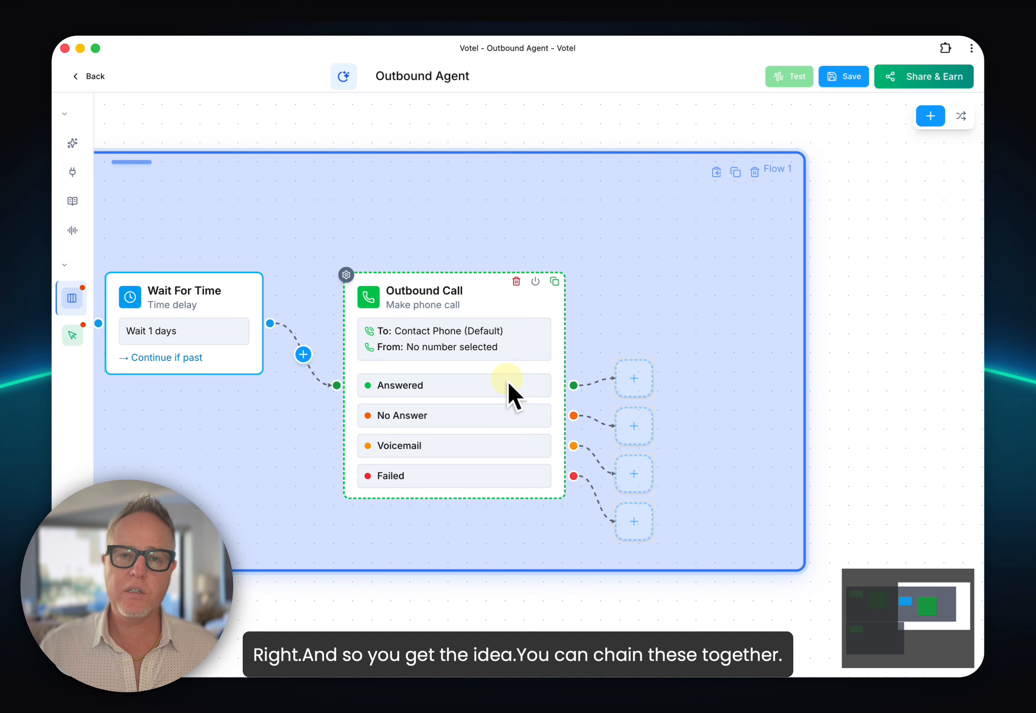
Step: Connect the first Outbound Call's Voicemail outcome to the Wait For Time block
drag(299, 427, 880, 360)
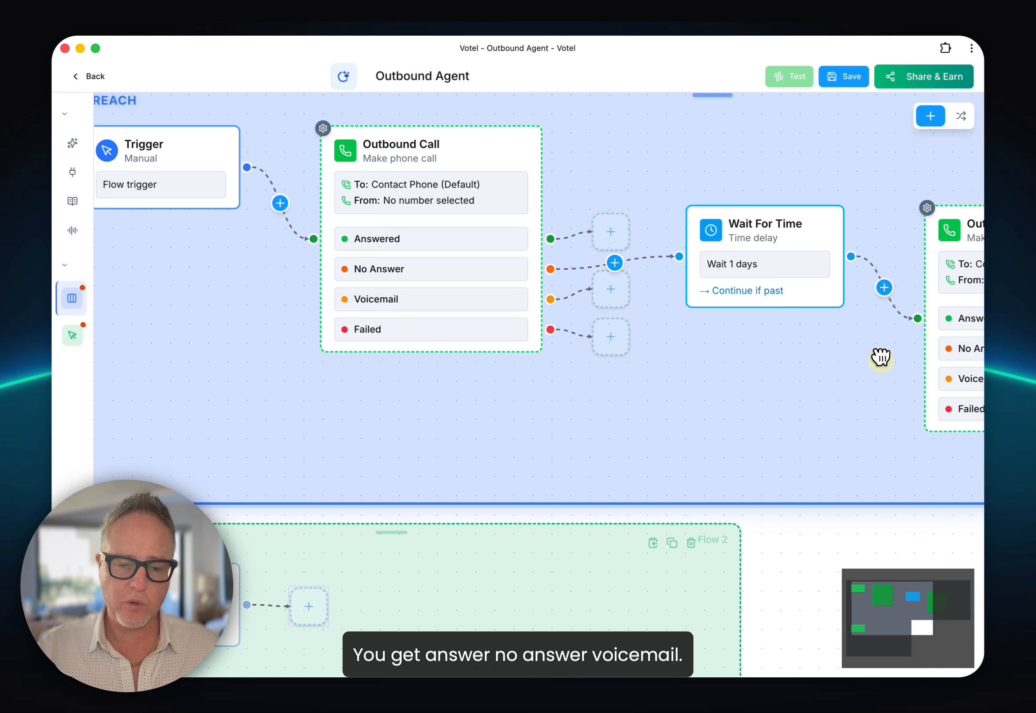
drag(550, 298, 669, 268)
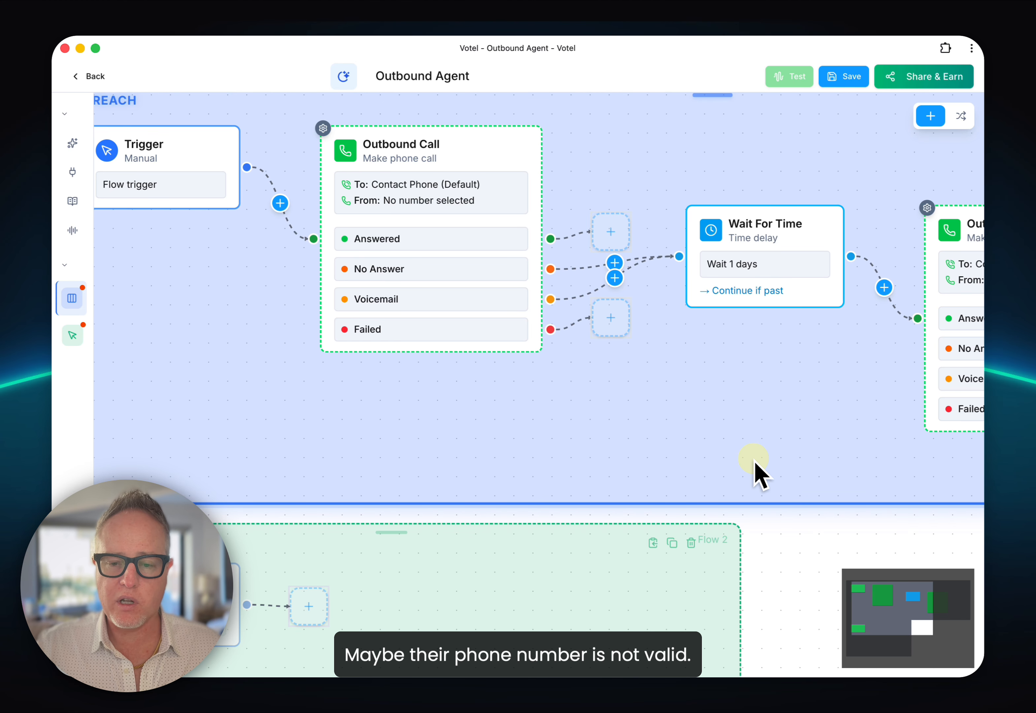
scroll(628, 450, right, 10)
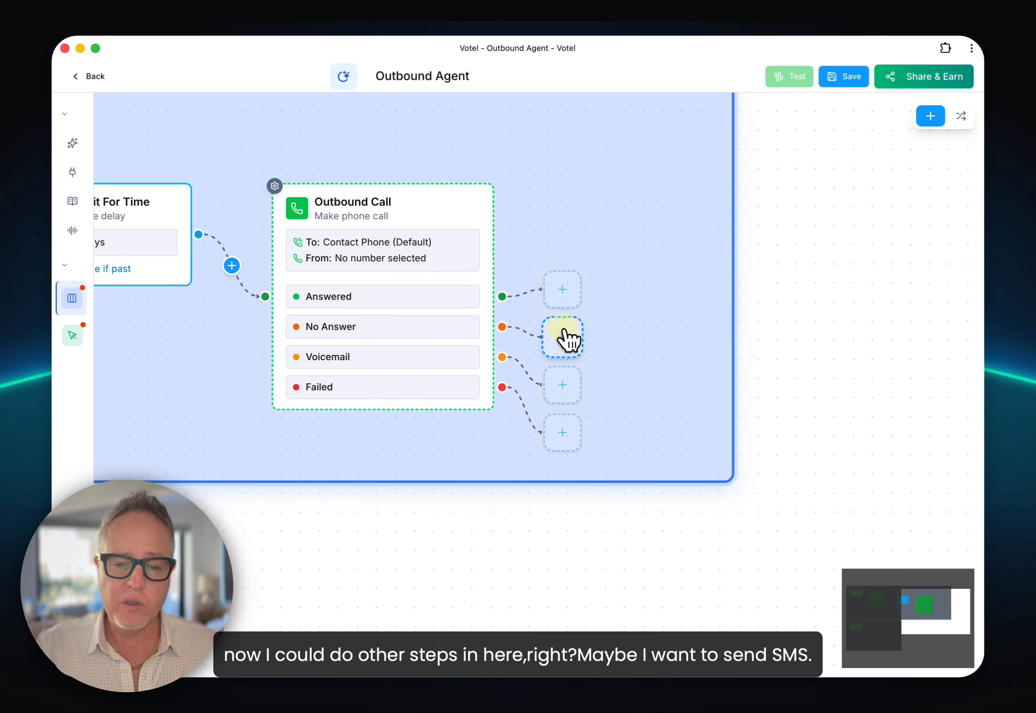
Step: Add an SMS block to the No Answer branch of the second Outbound Call
click(563, 338)
text(sms)
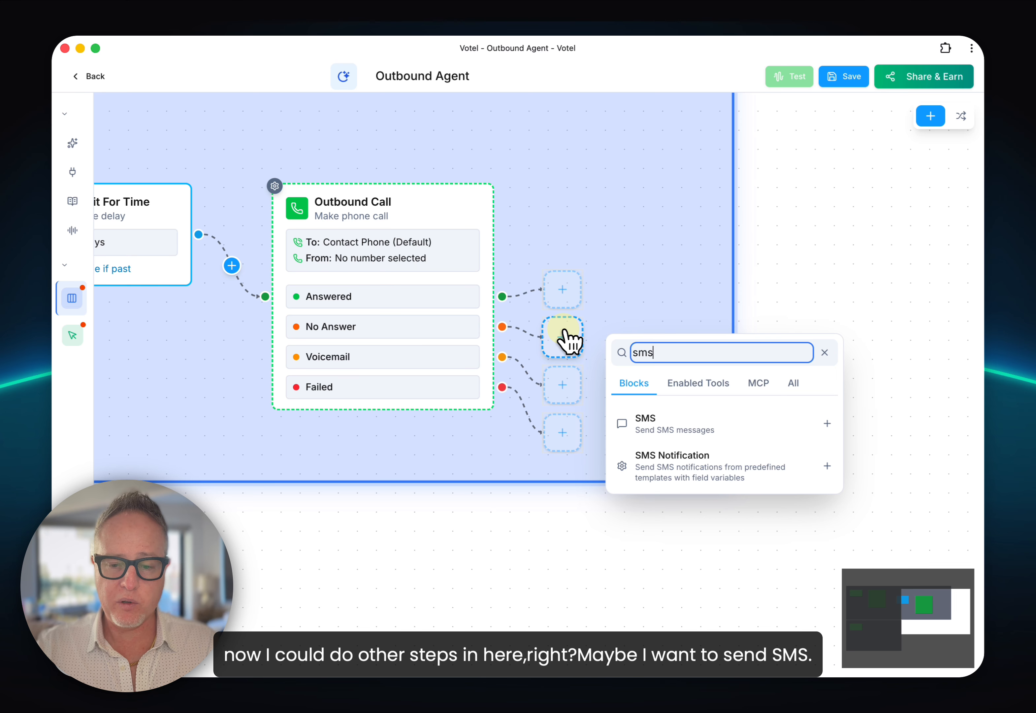
click(655, 423)
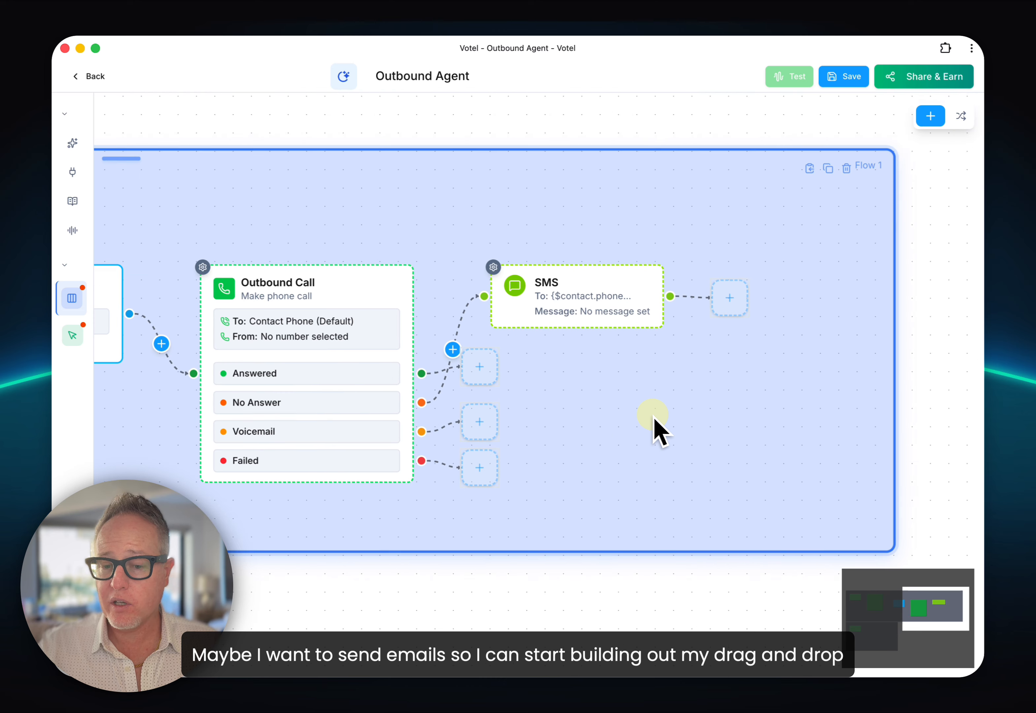
drag(536, 382, 597, 462)
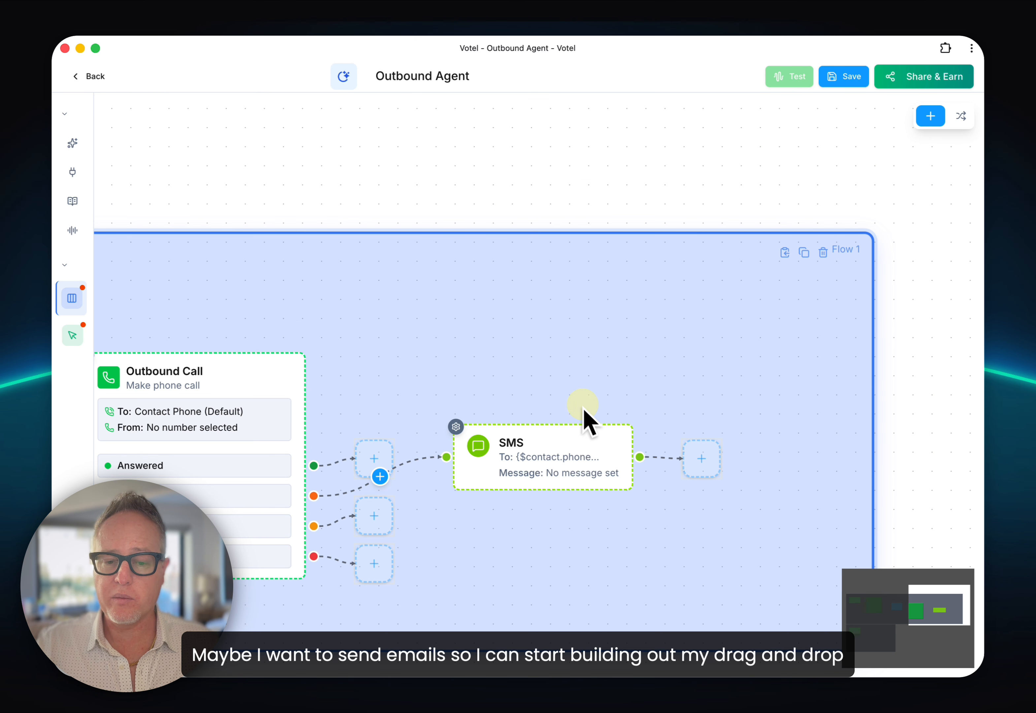
Step: Review the call transfer settings of the first Outbound Call block in the Outreach workflow
drag(558, 367, 821, 300)
drag(492, 207, 871, 190)
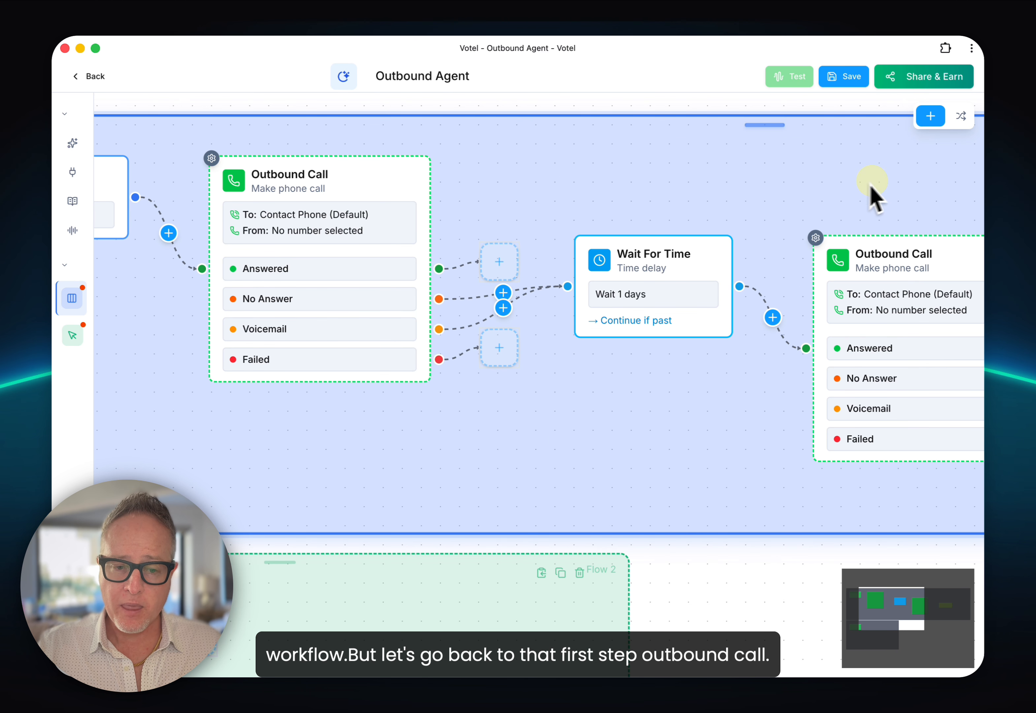
drag(724, 202, 779, 201)
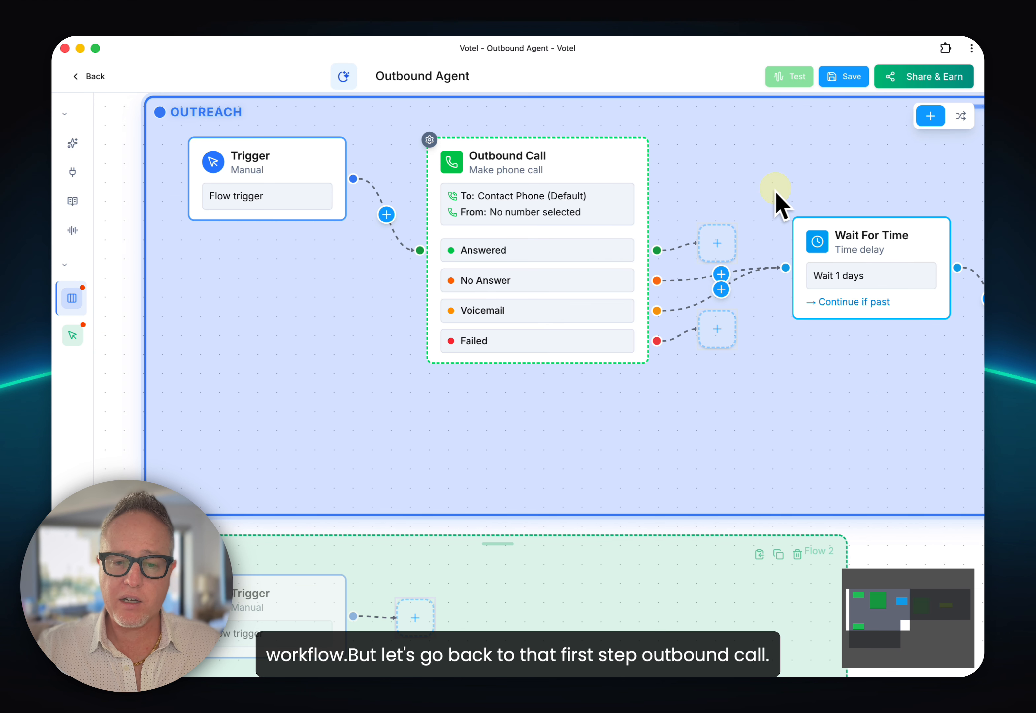
click(512, 244)
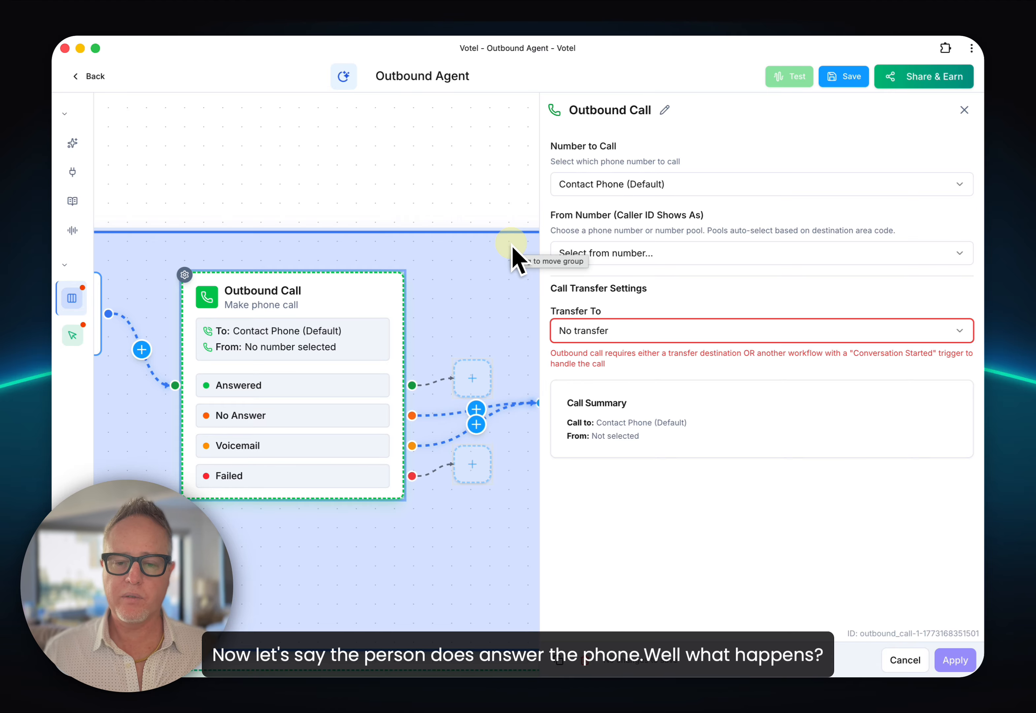
click(957, 121)
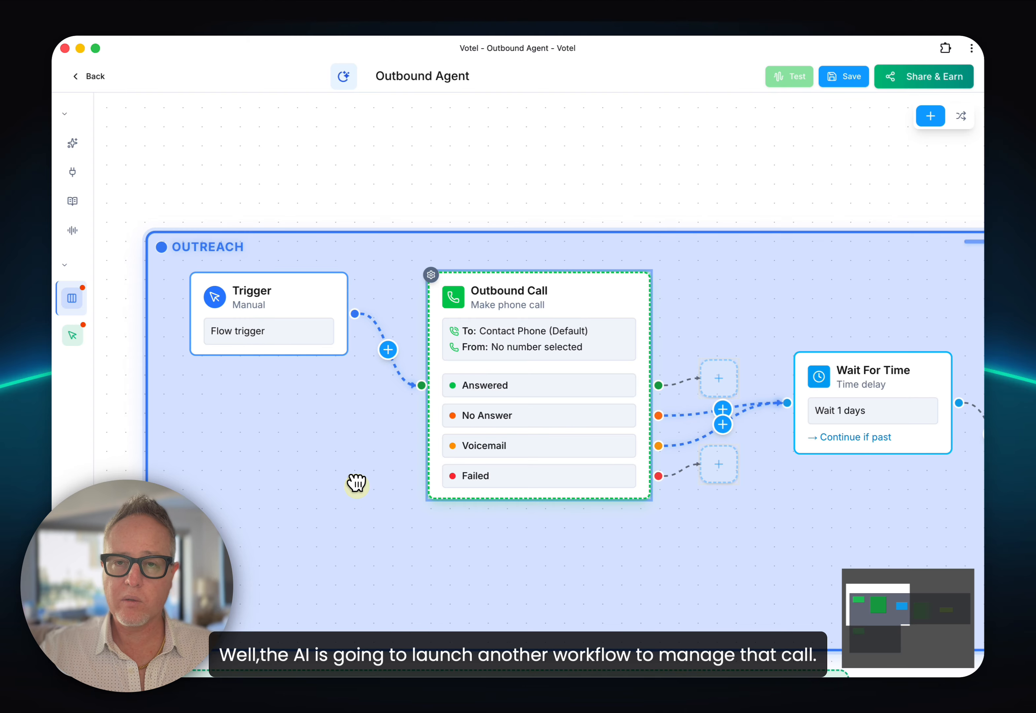
Step: Rename the second workflow, Flow 2, as Call Answered
drag(356, 483, 428, 197)
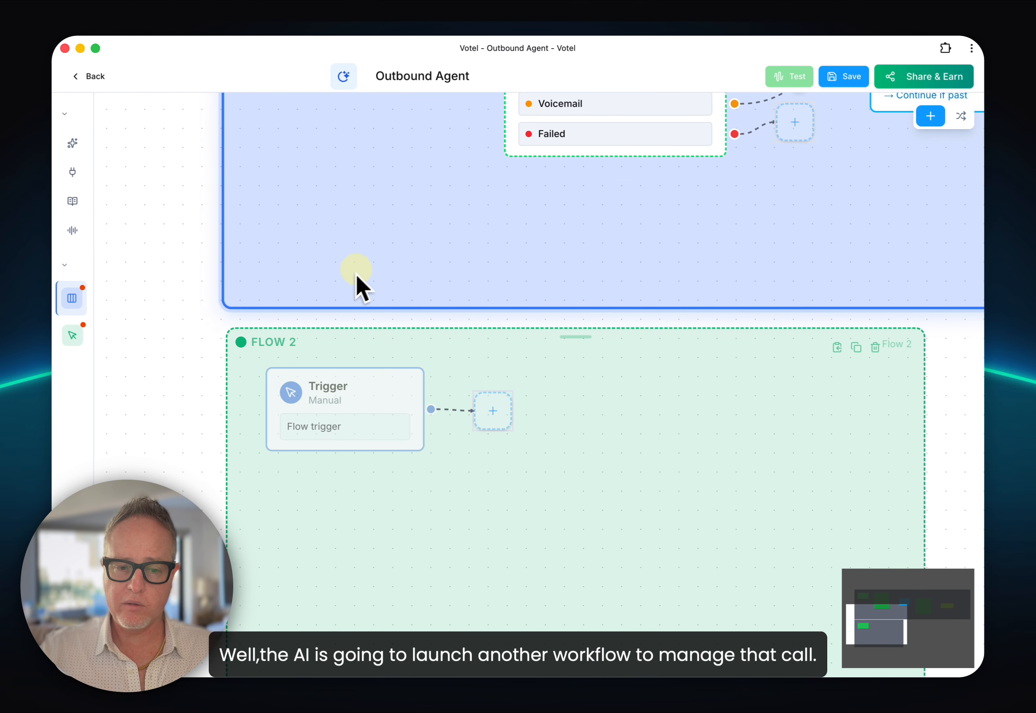
click(306, 343)
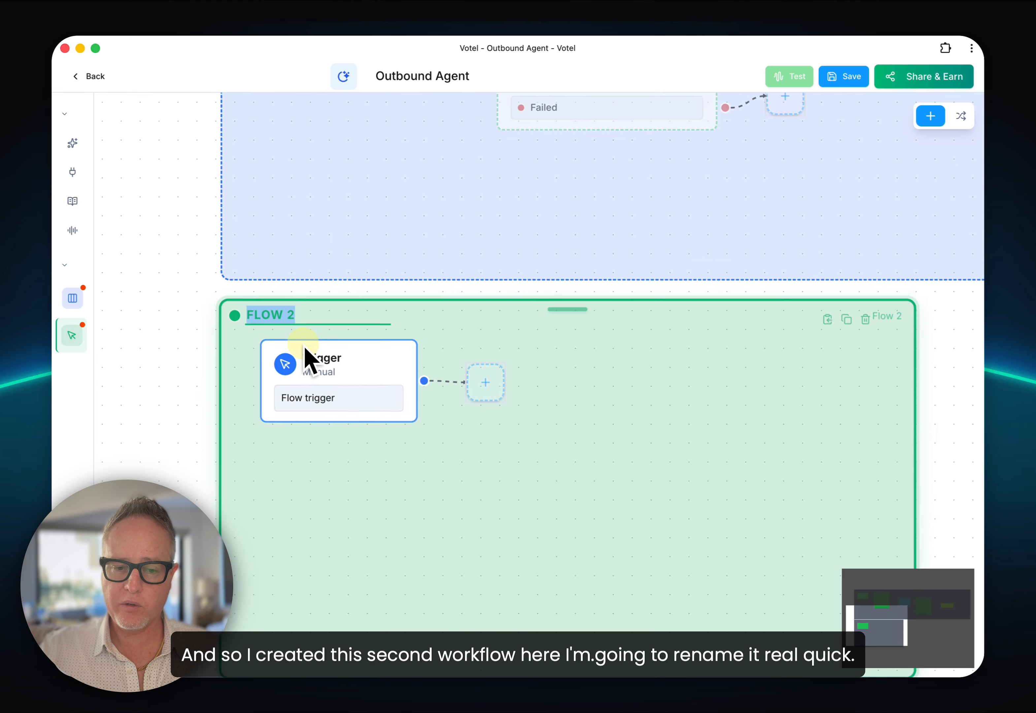
text(C)
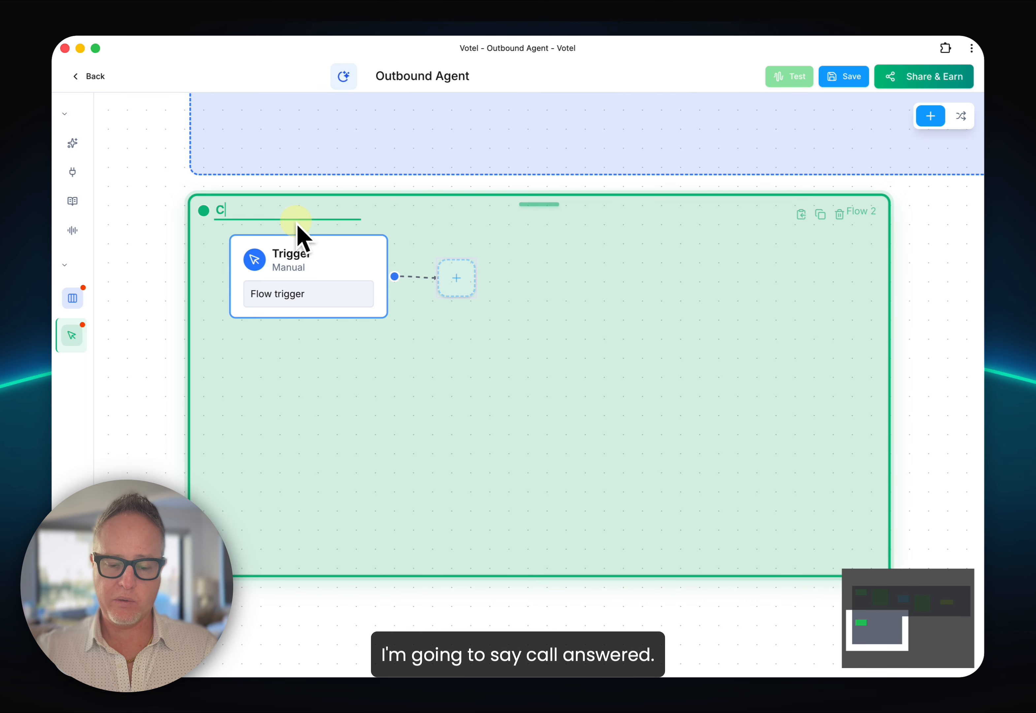
text(ALL ANSWERED)
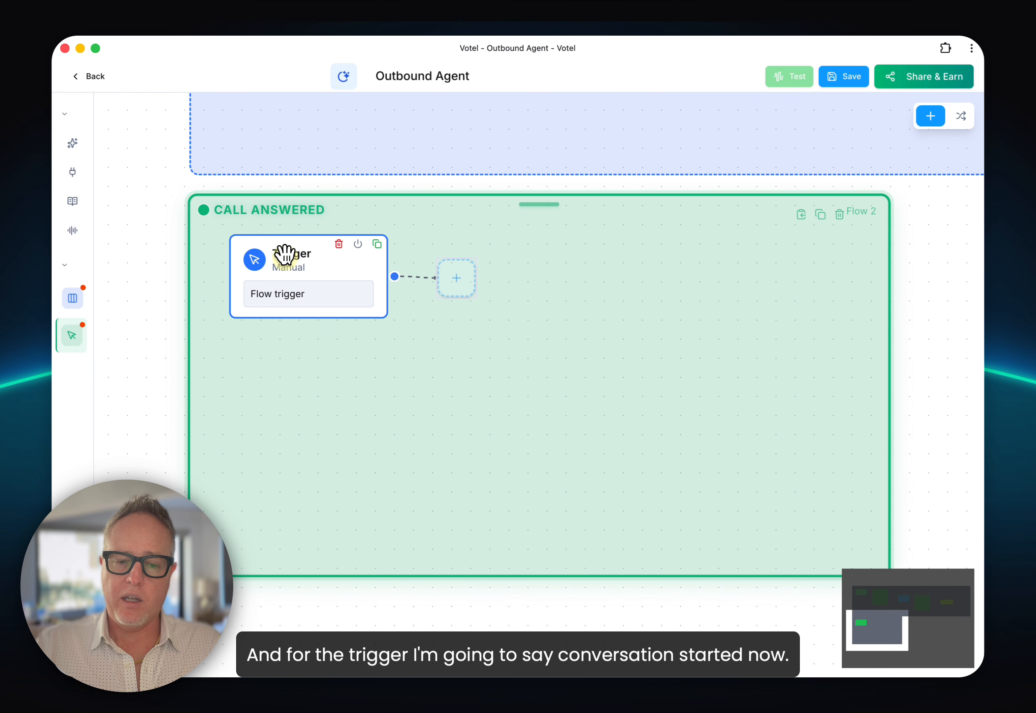
Step: Set the Call Answered workflow's trigger type to Conversation Started, apply it and save the agent
click(284, 254)
click(646, 221)
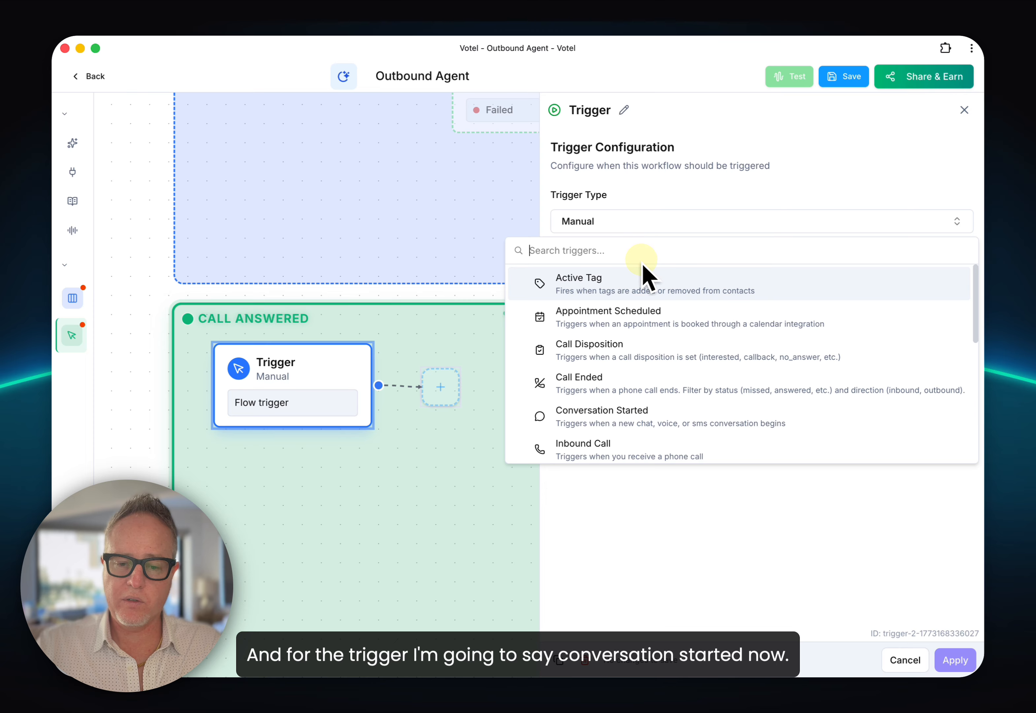
click(625, 416)
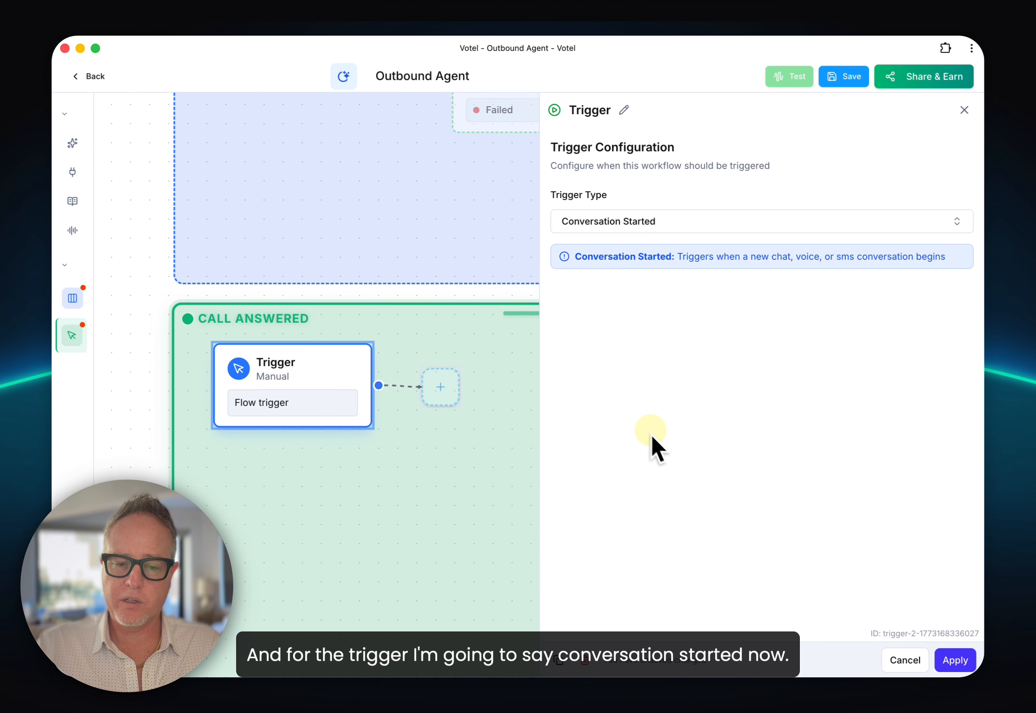
click(954, 659)
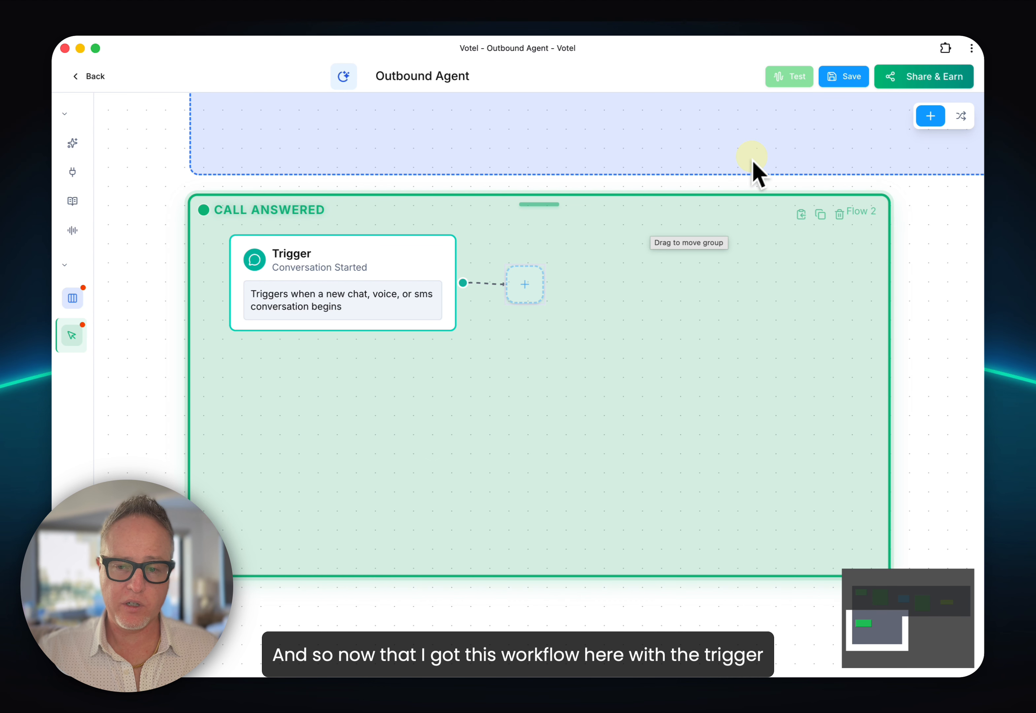
click(851, 81)
Step: Set the first Outbound Call's transfer to Trigger AI Workflow with Call Answered as the entry point, and save the agent
drag(726, 163, 719, 602)
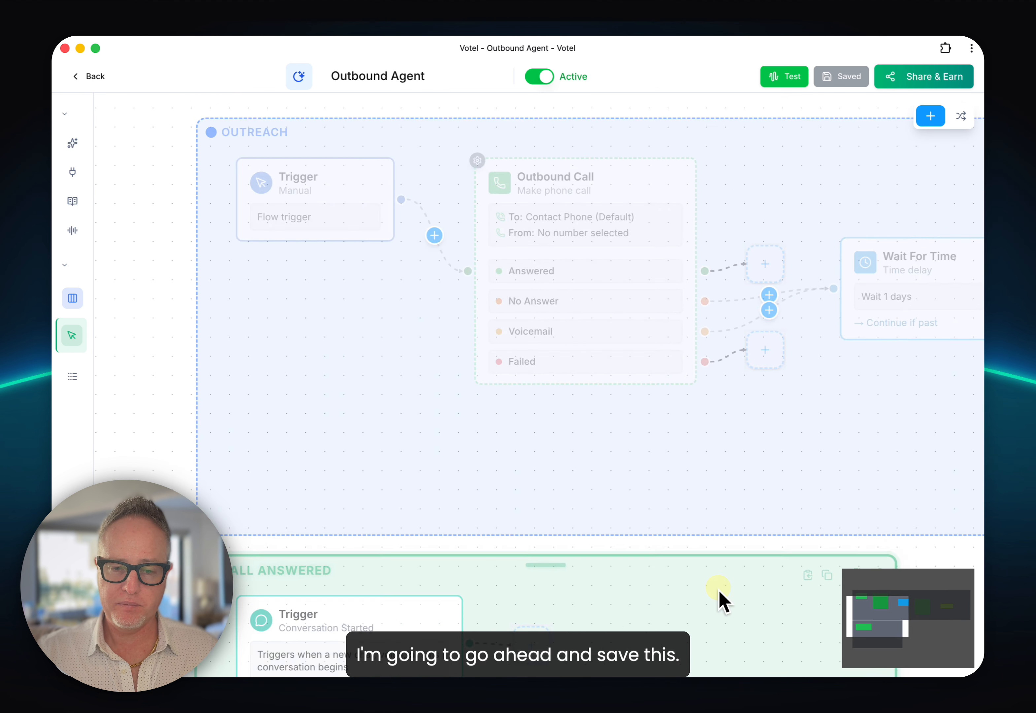
click(628, 356)
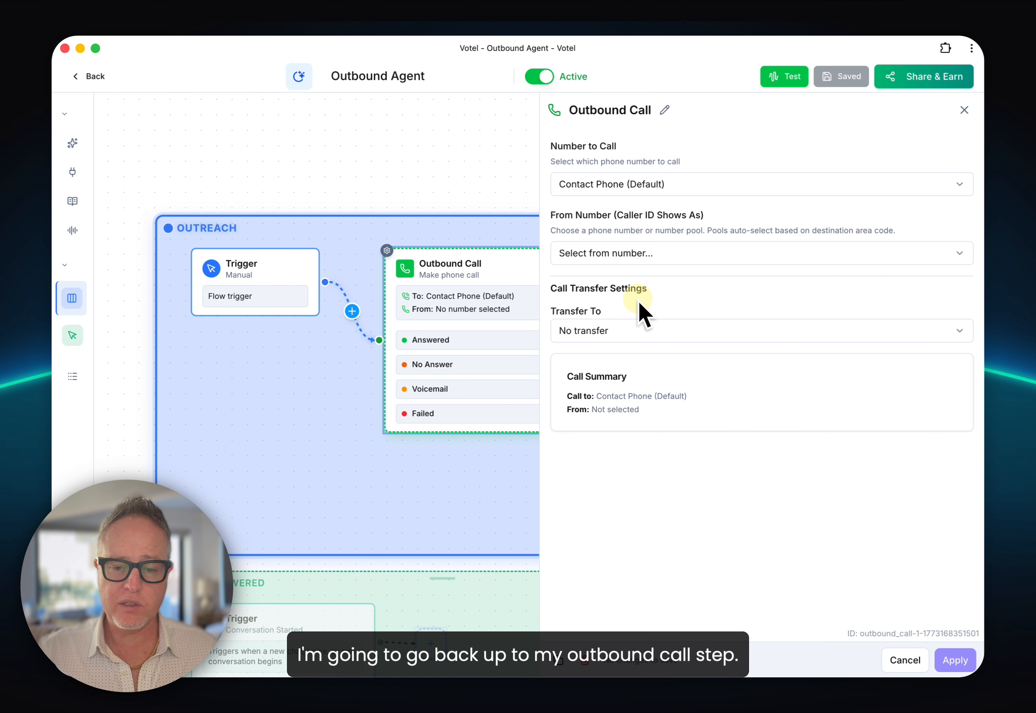
click(633, 329)
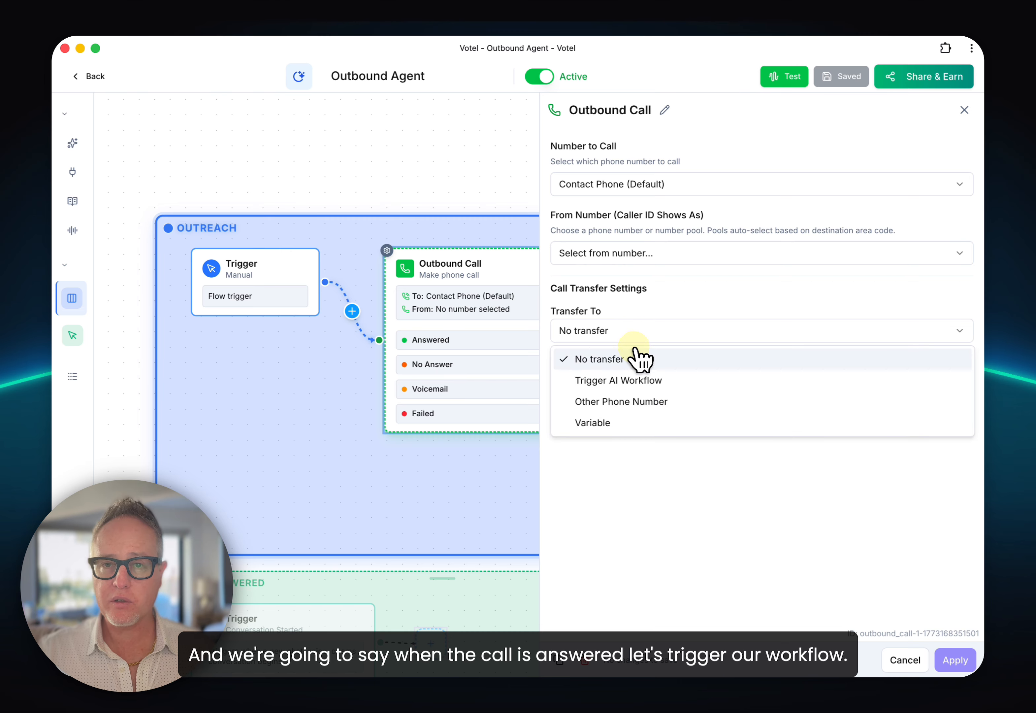
click(629, 384)
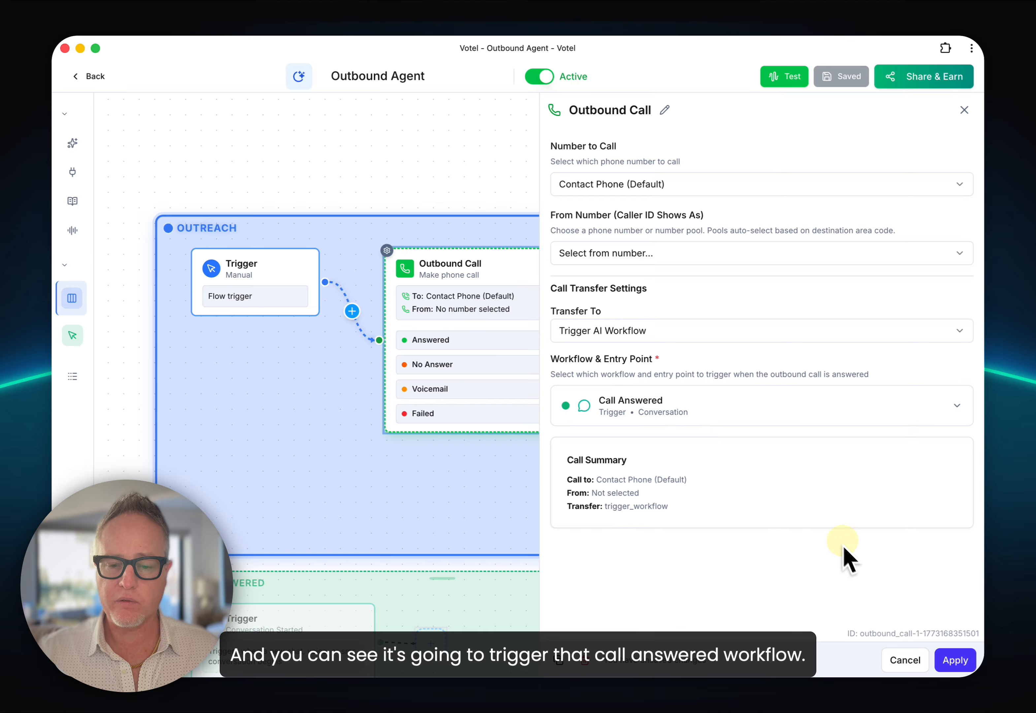
click(946, 653)
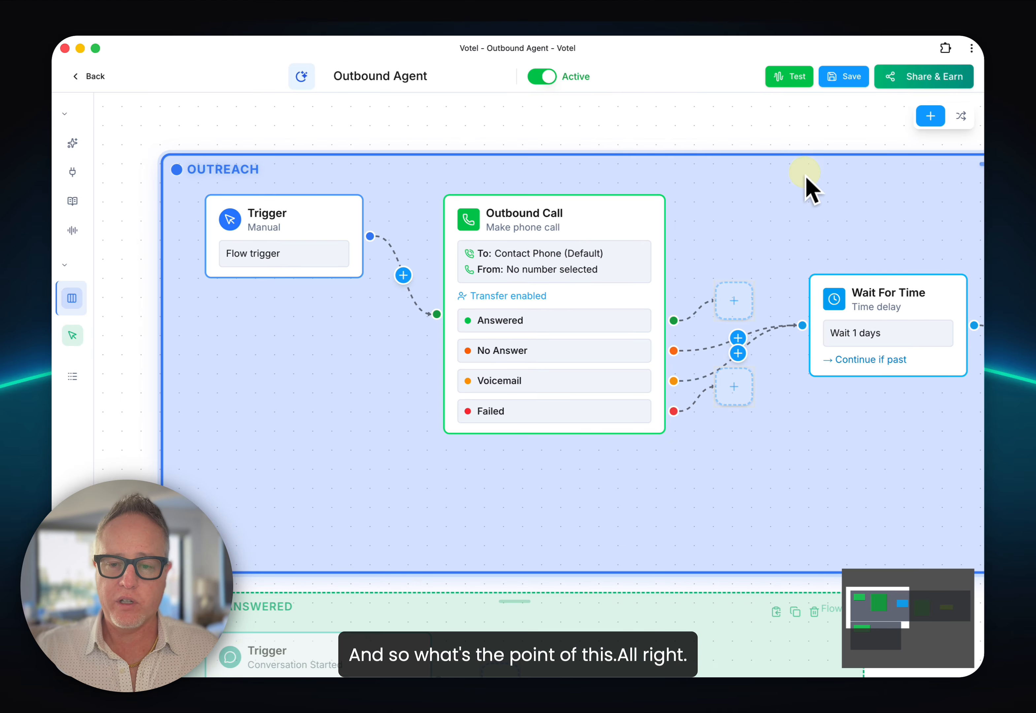
click(842, 78)
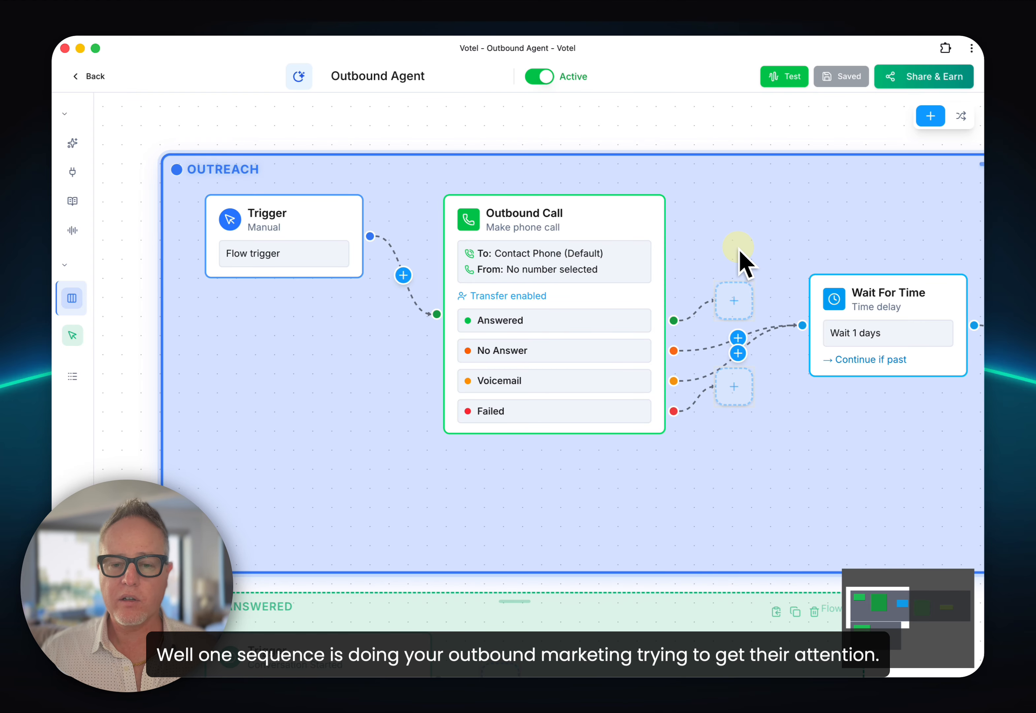
Step: Add a Conversation Node after the Conversation Started trigger in the Call Answered workflow
drag(502, 523, 497, 289)
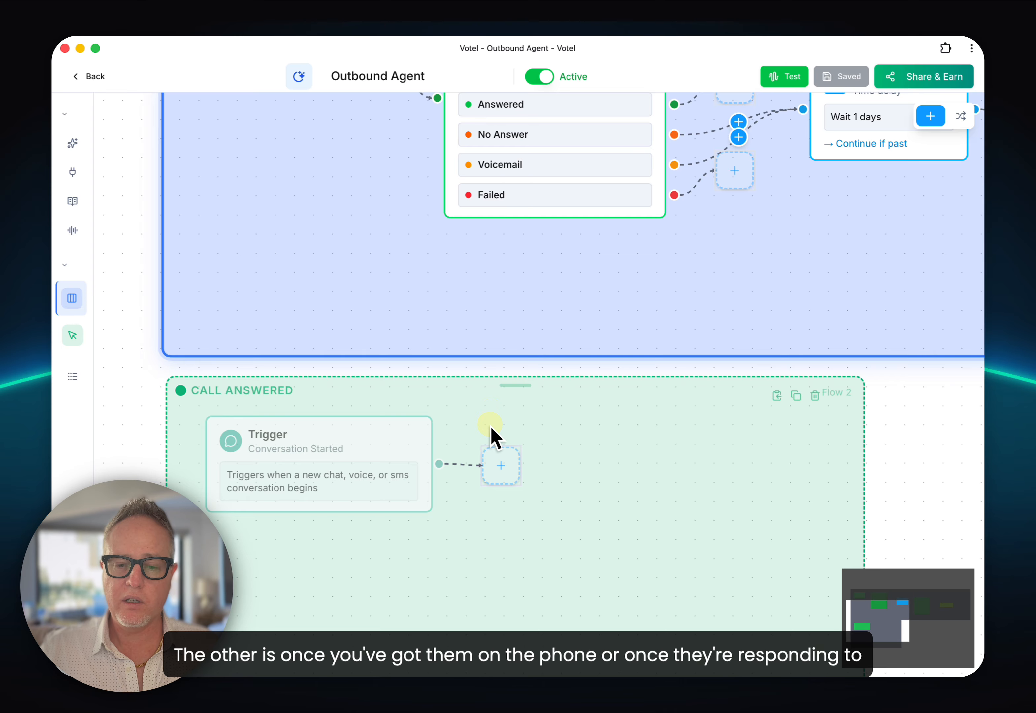
scroll(492, 434, down, 3)
scroll(492, 434, down, 2)
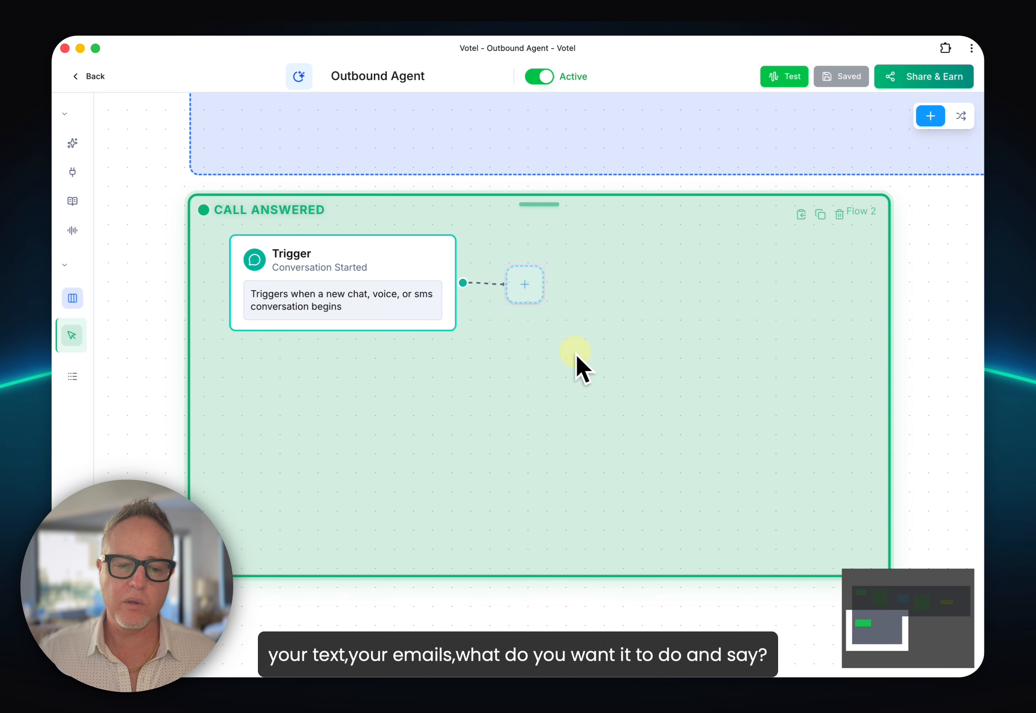
click(532, 284)
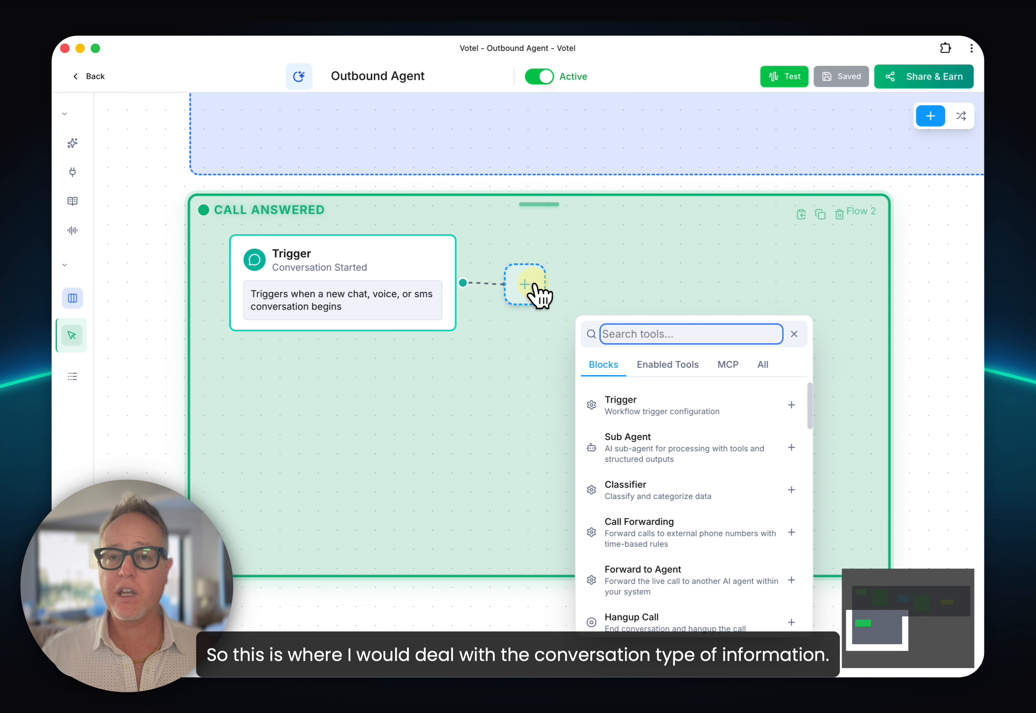
text(con)
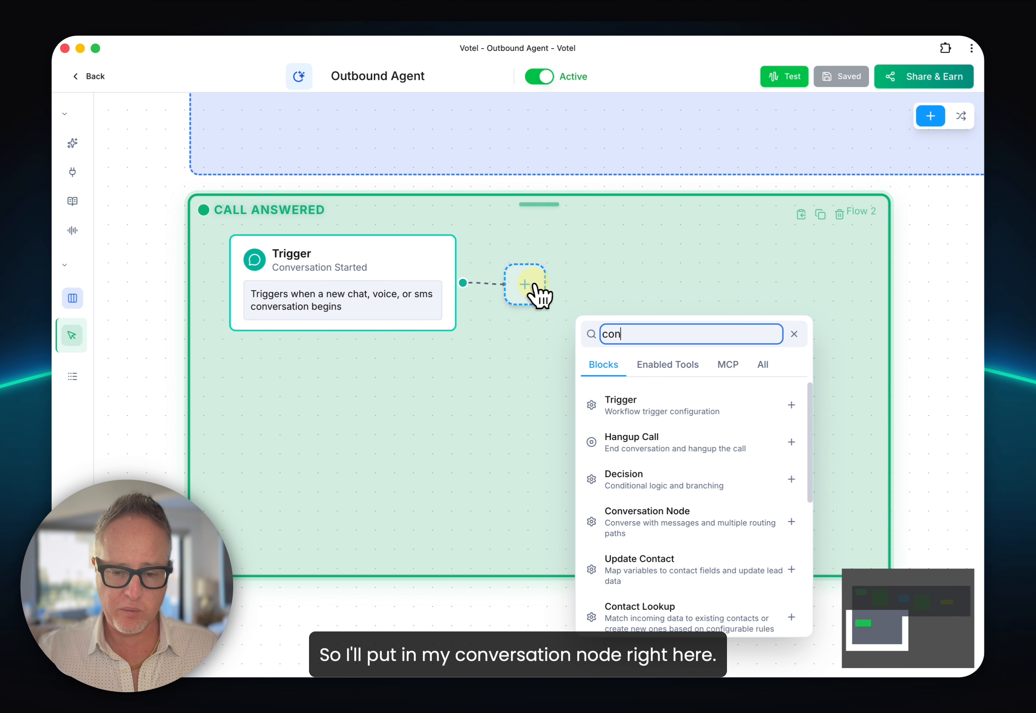
click(616, 523)
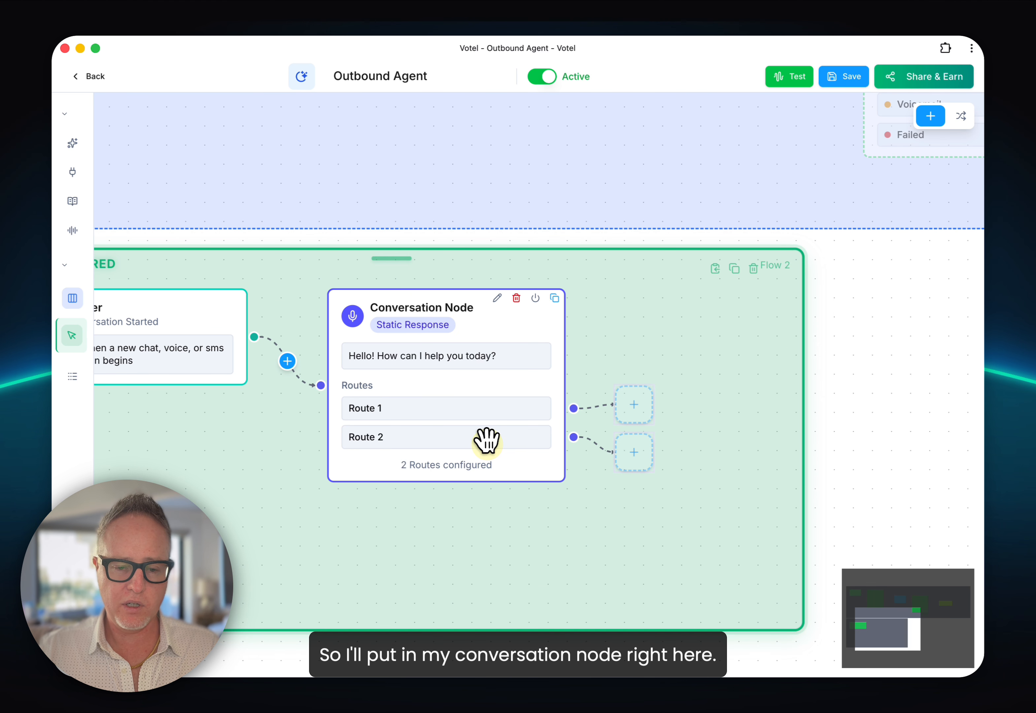
Step: Replace the Conversation Node's static message to speak with "I see you just applied for..."
click(479, 440)
key(ctrl+a)
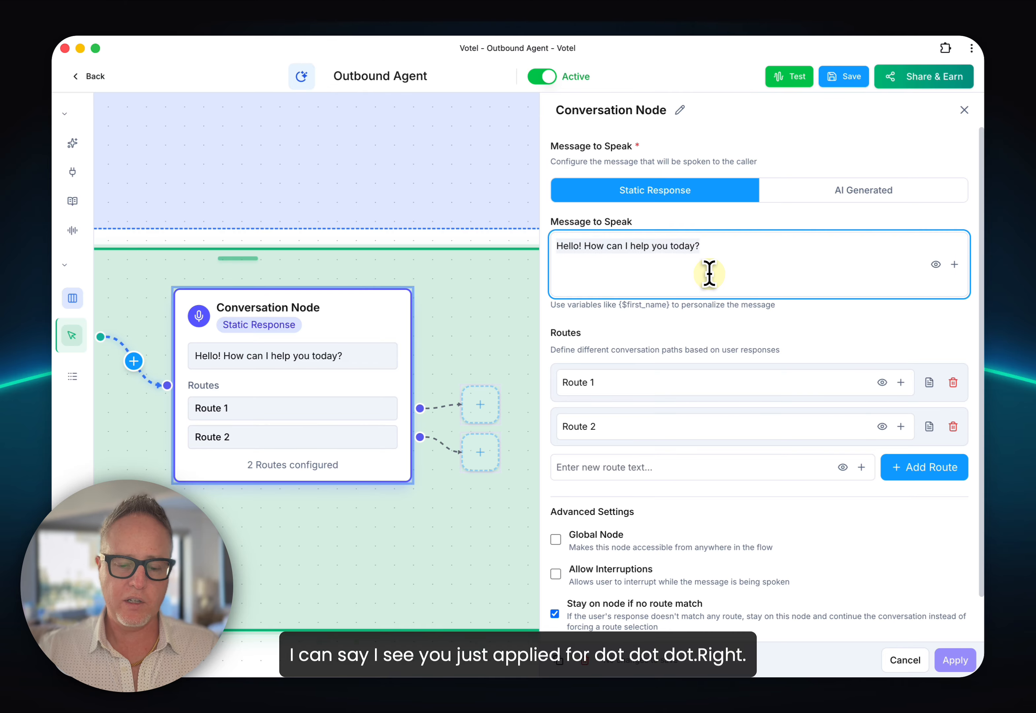
text(I see you just applied for...)
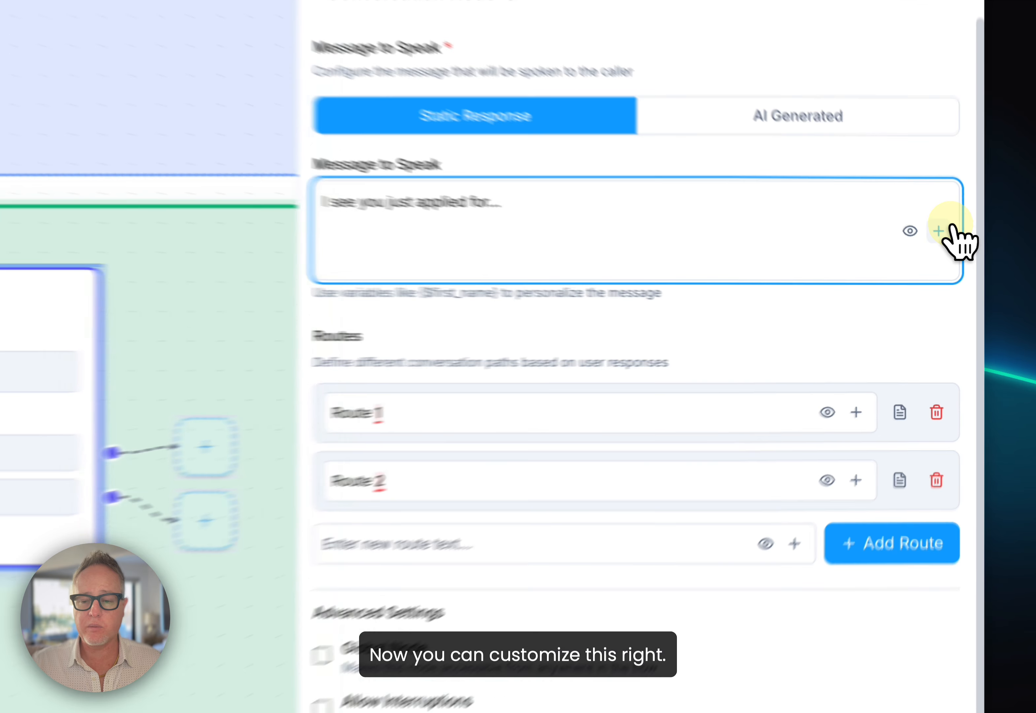
Step: Append "Thanks" followed by the contact's first name variable to the Conversation Node's message, apply it and save the agent
click(954, 264)
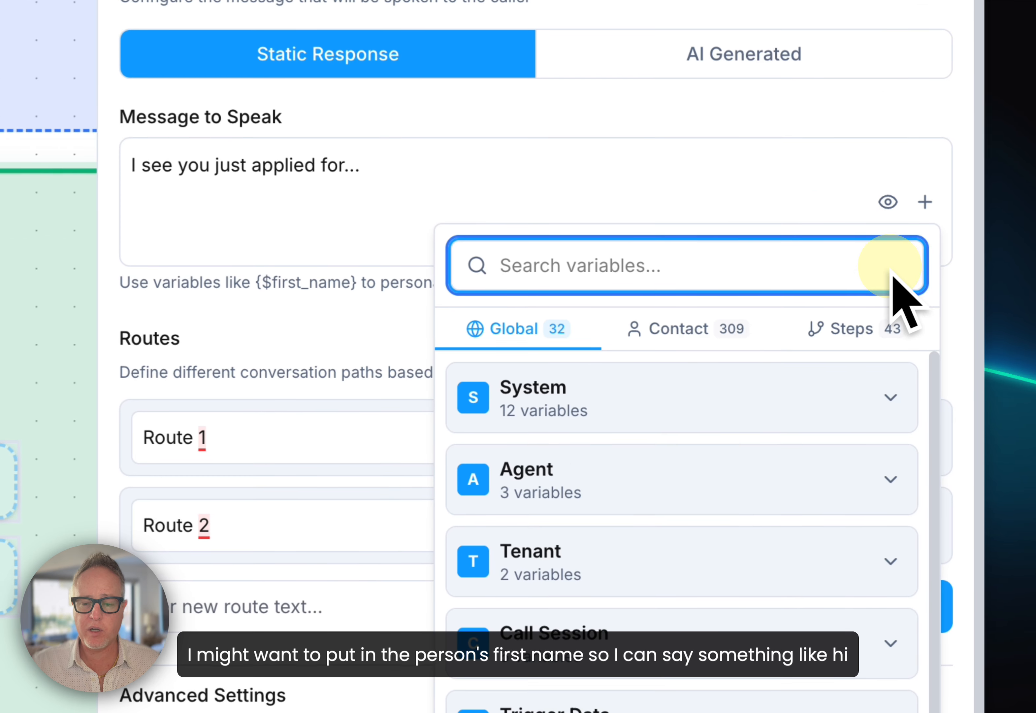
click(695, 332)
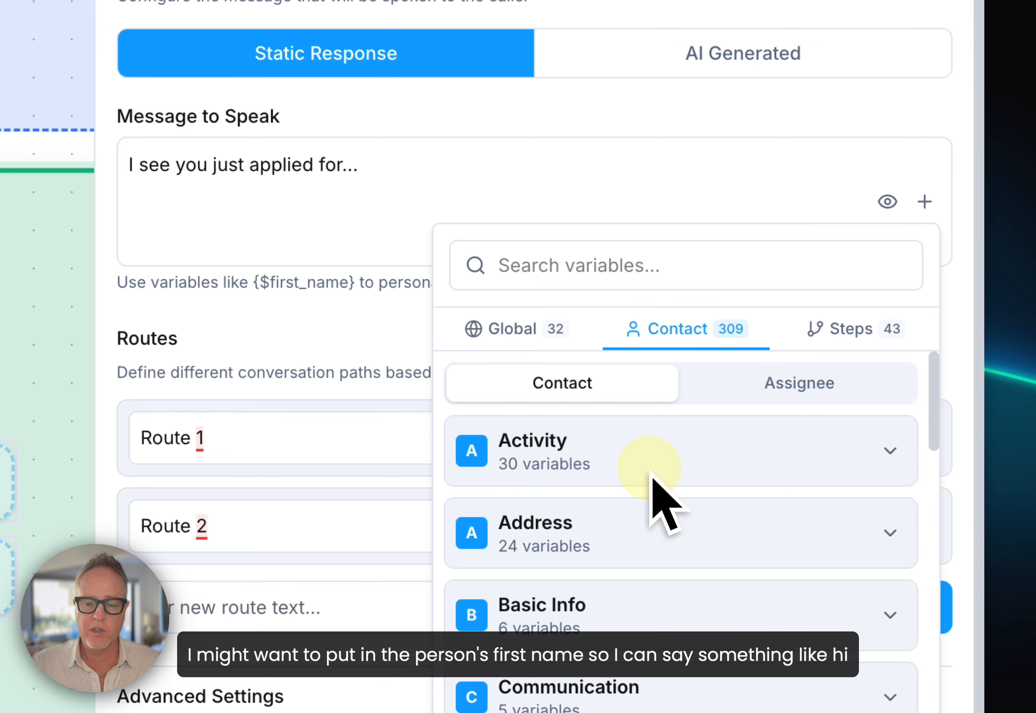
click(619, 280)
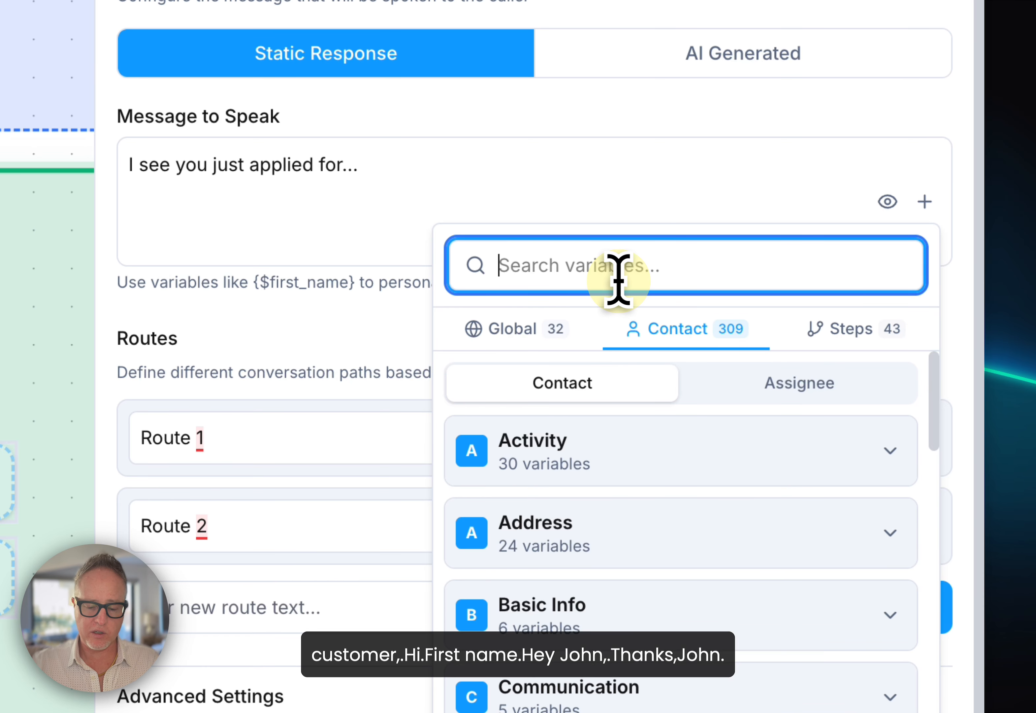
text(fir)
click(668, 566)
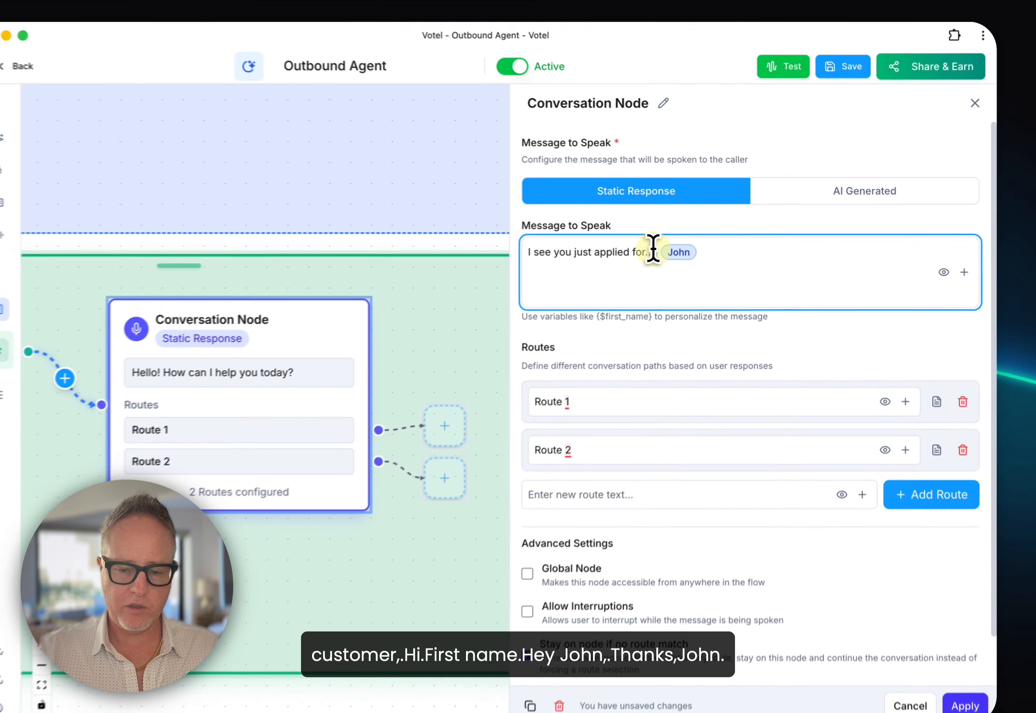
text(Thanks)
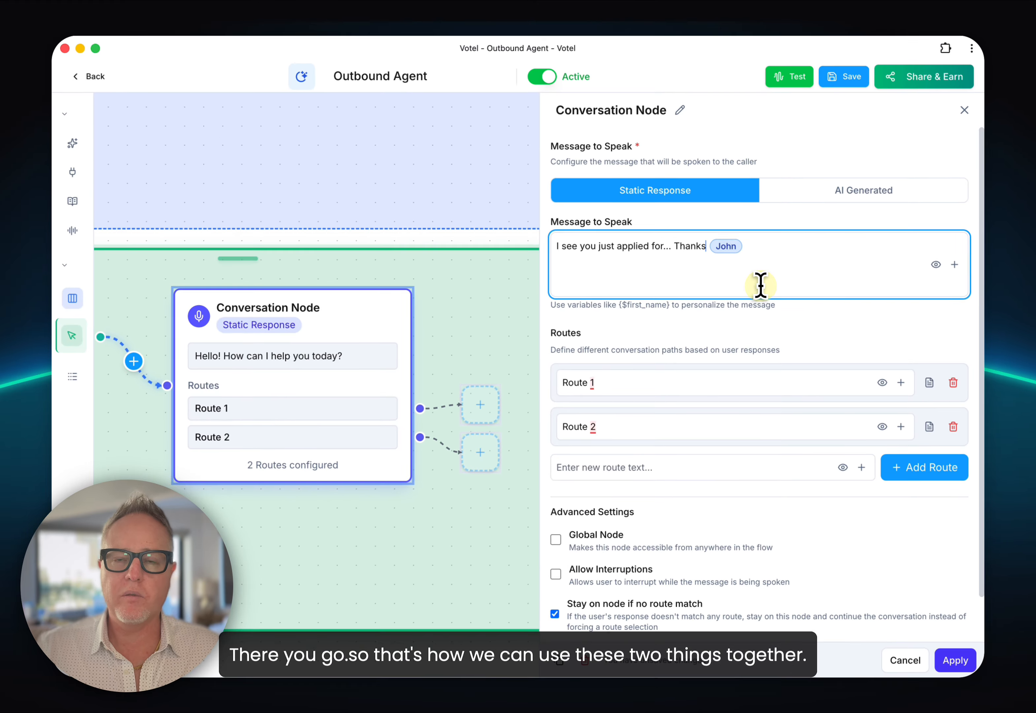
click(945, 661)
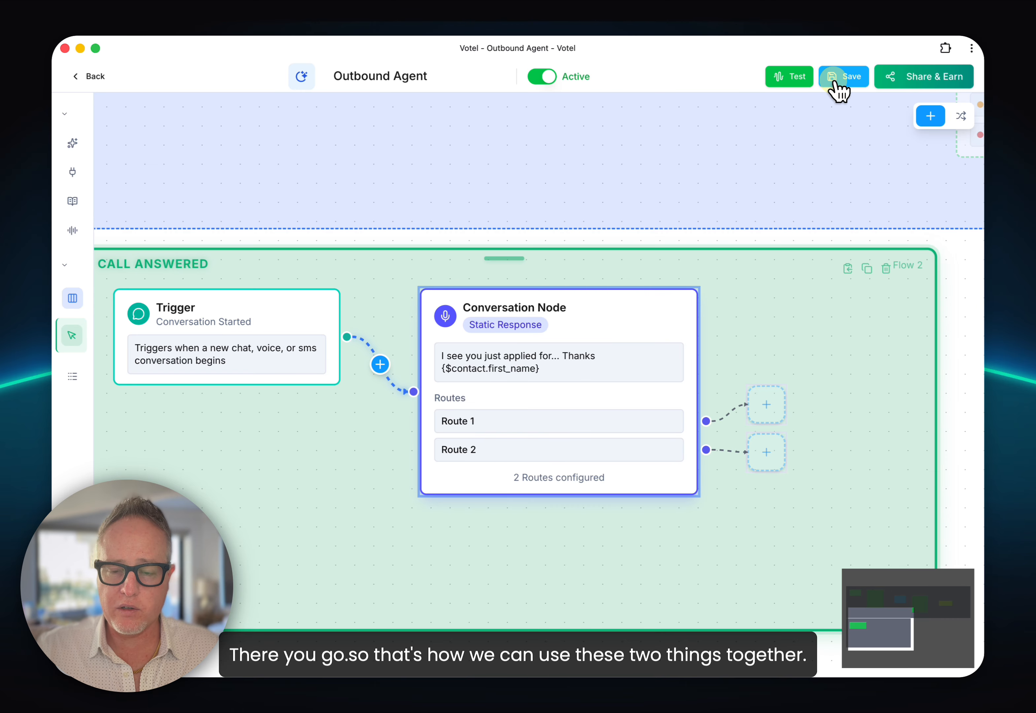
click(839, 77)
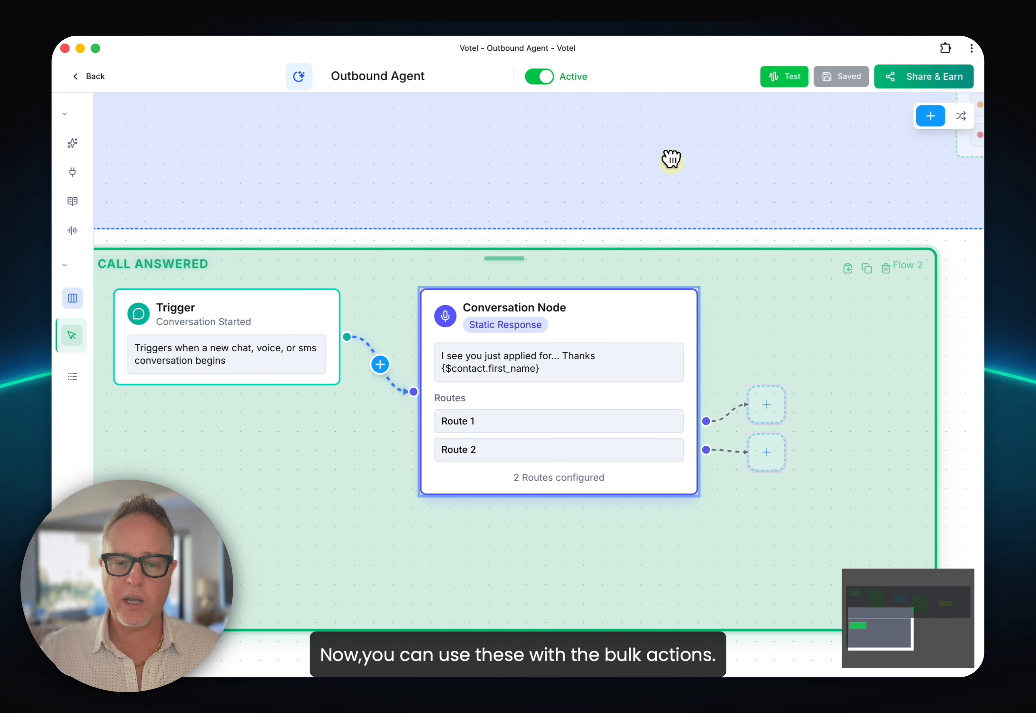
drag(671, 159, 843, 328)
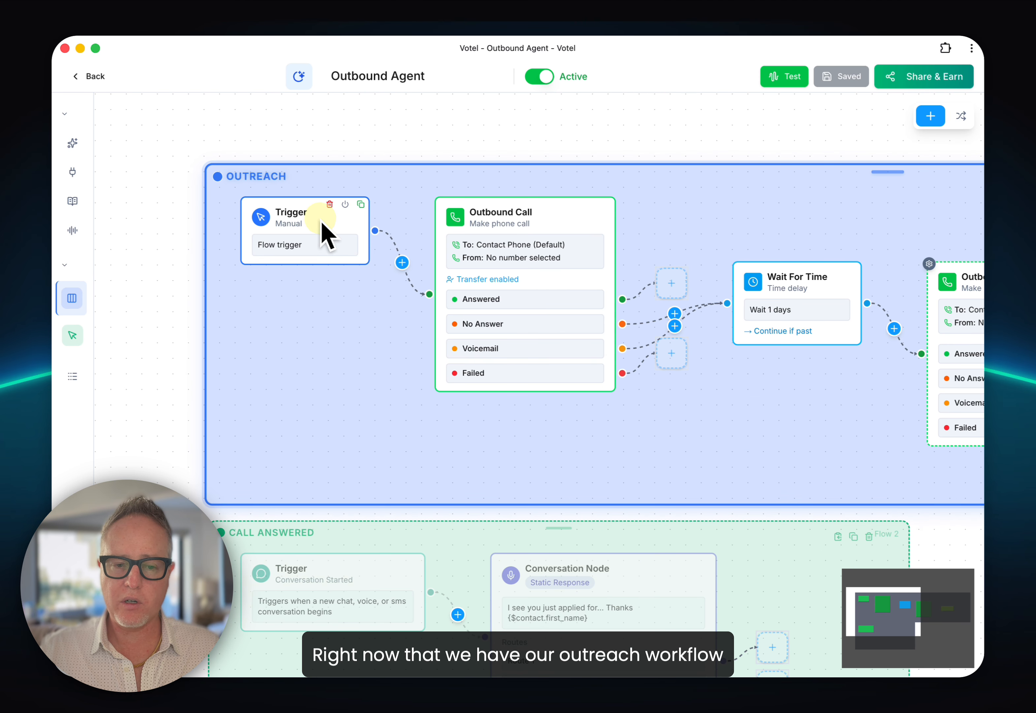